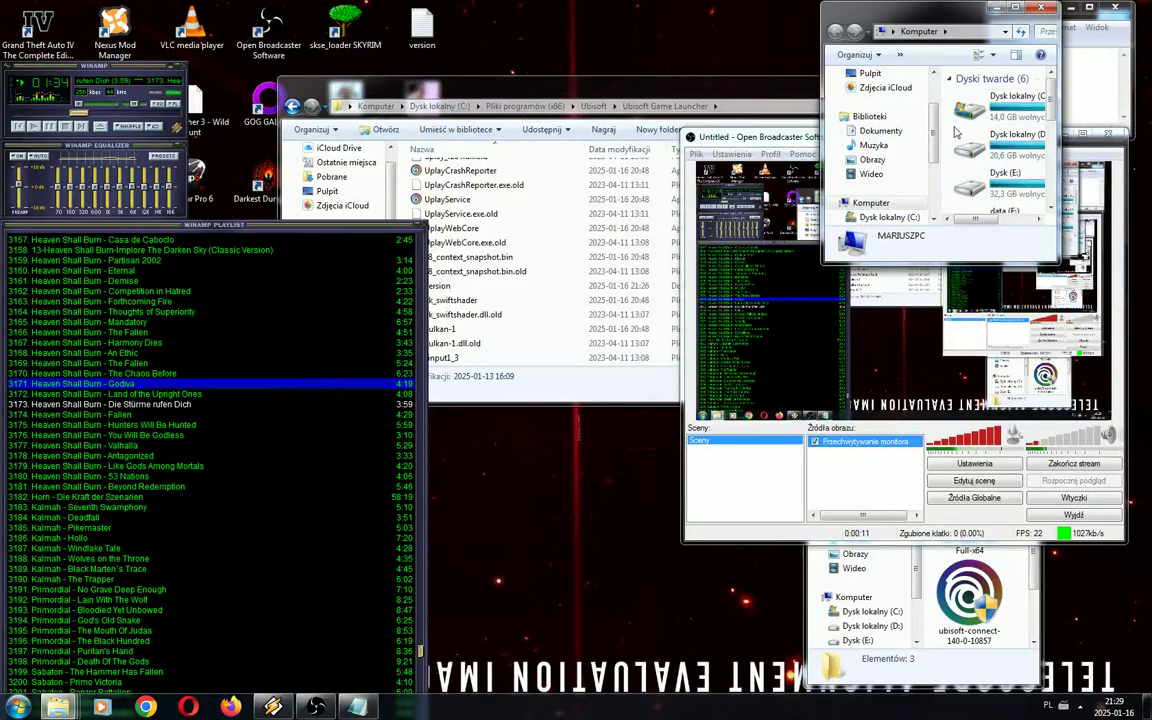
View the computer's system properties to check the Windows edition and hardware, and close the system and computer windows
right_click(955, 131)
click(975, 270)
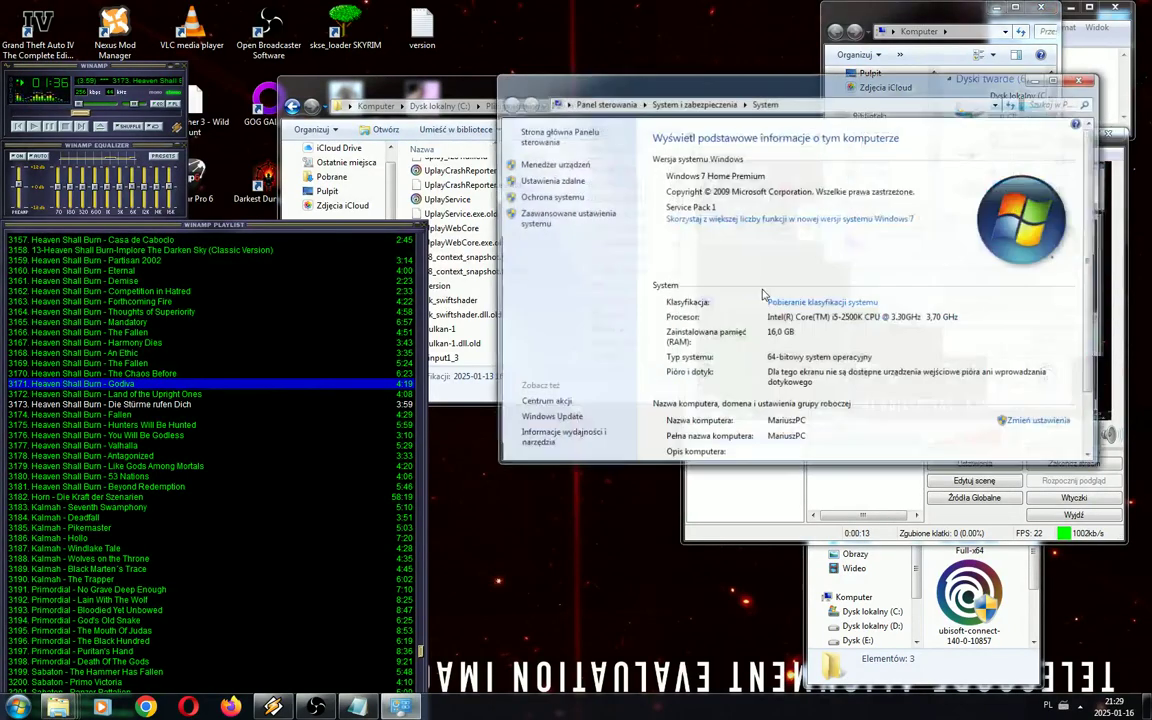
click(1081, 78)
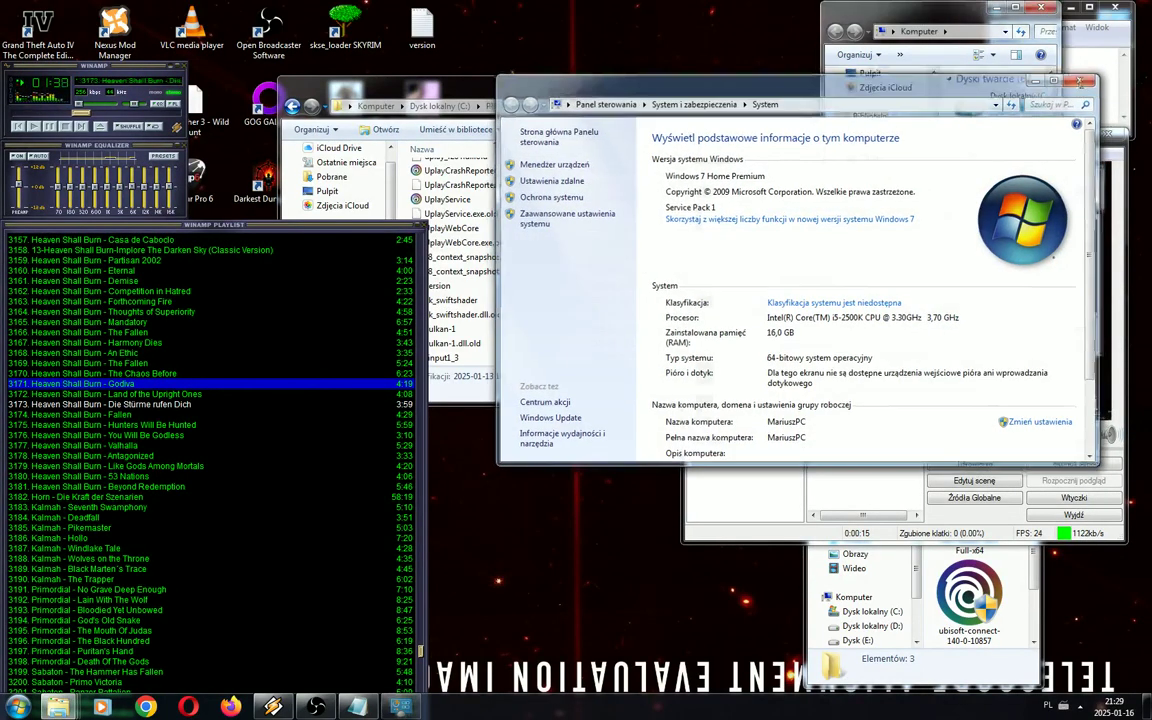
click(1043, 9)
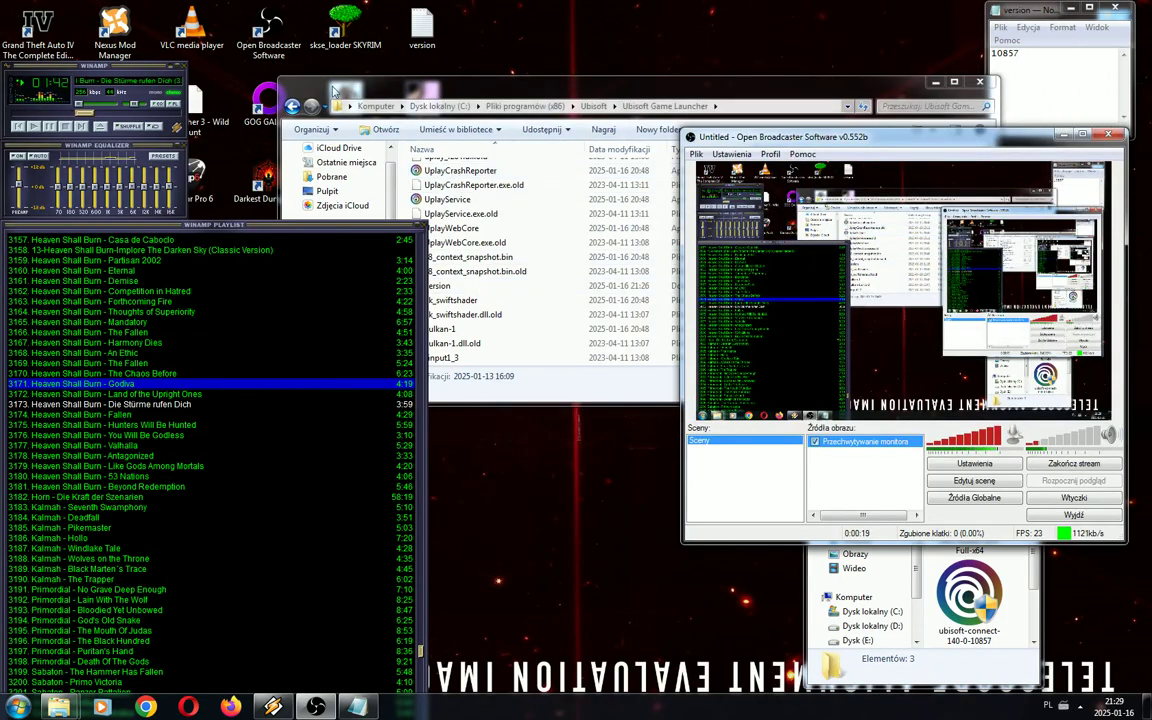
Try to launch UplayService from the Ubisoft Game Launcher folder
click(460, 170)
scroll(470, 228, up, 2)
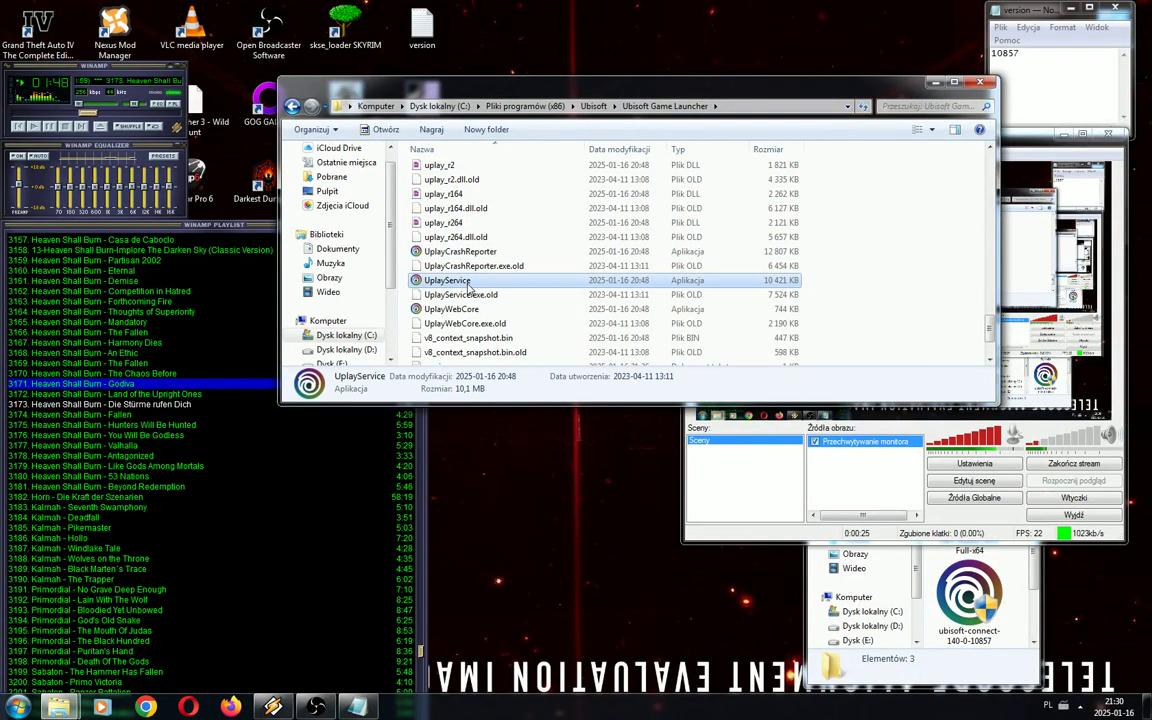
double_click(548, 283)
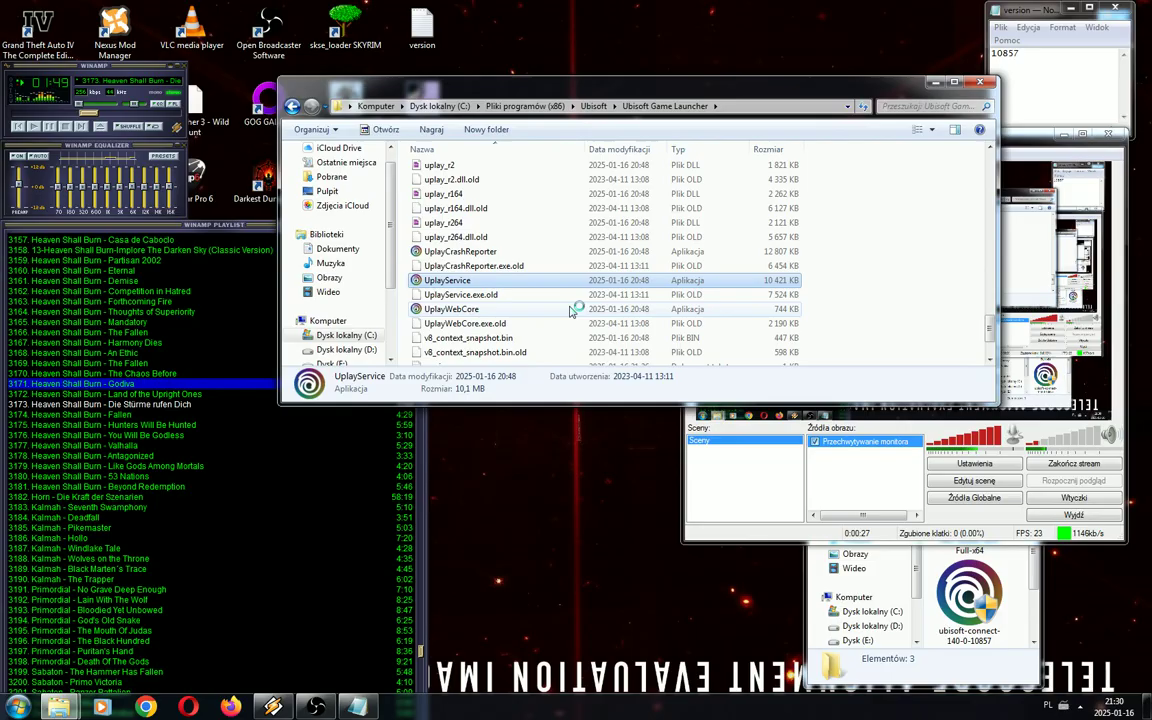
right_click(443, 286)
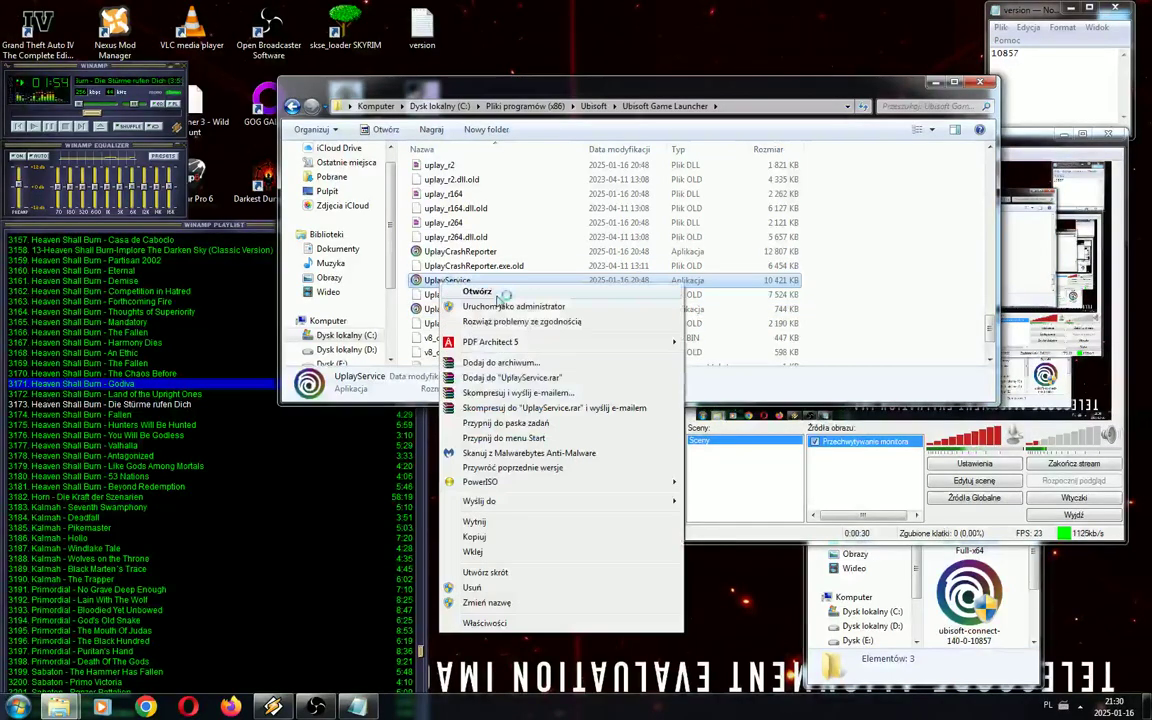
click(463, 290)
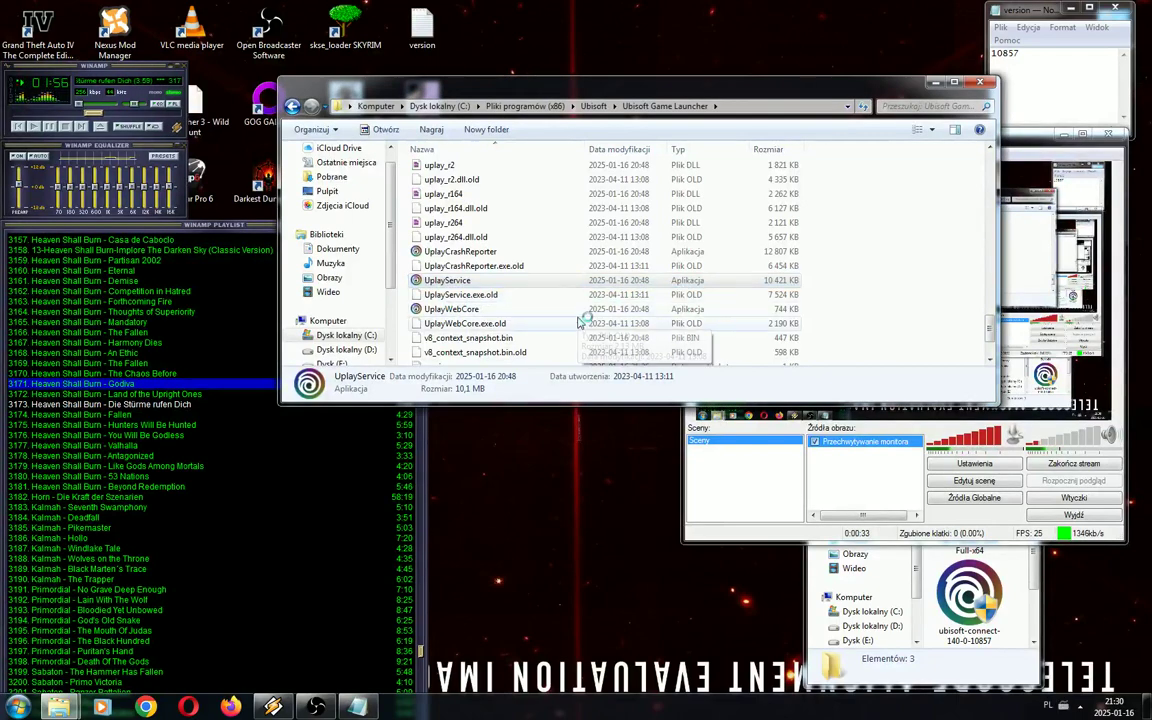
click(468, 310)
Try to launch UbisoftConnect and UbisoftExtension from the launcher folder, dismissing each error message
scroll(470, 312, up, 10)
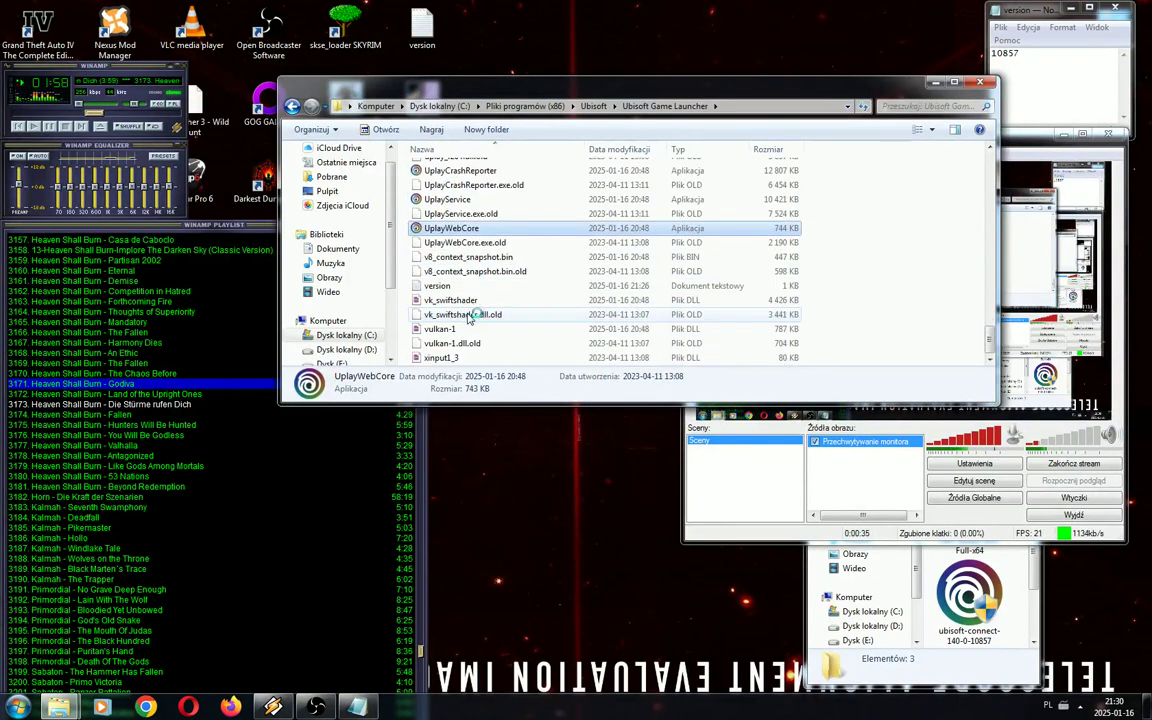
double_click(455, 266)
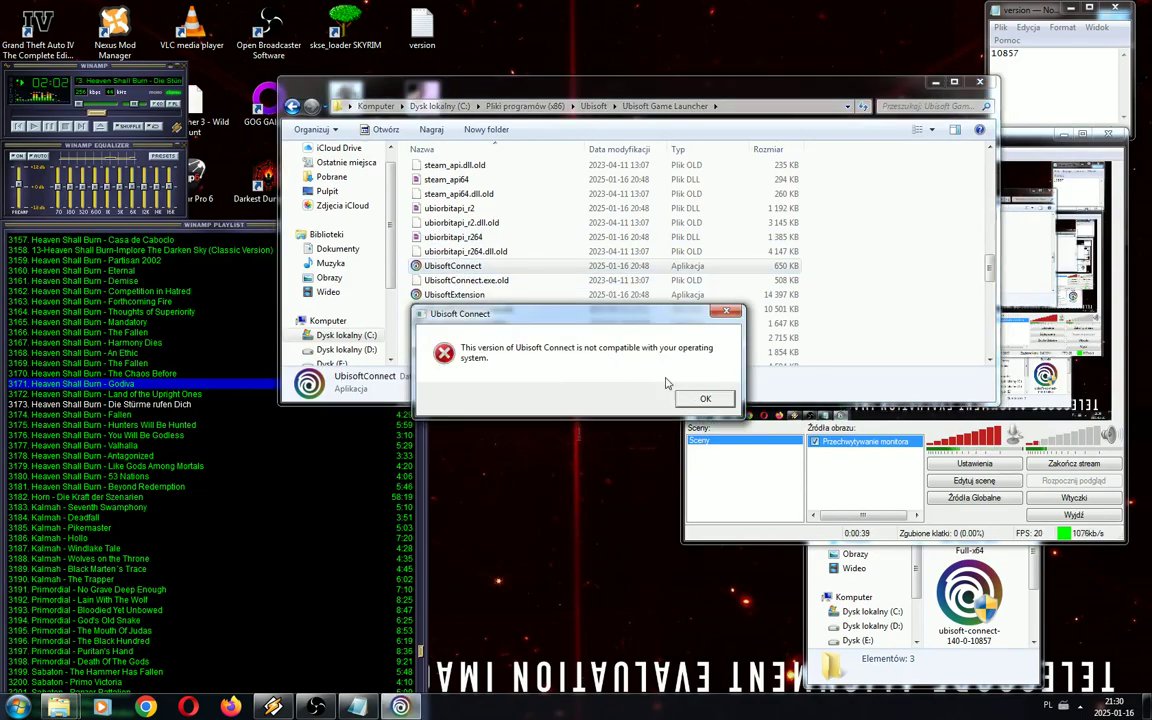
click(705, 399)
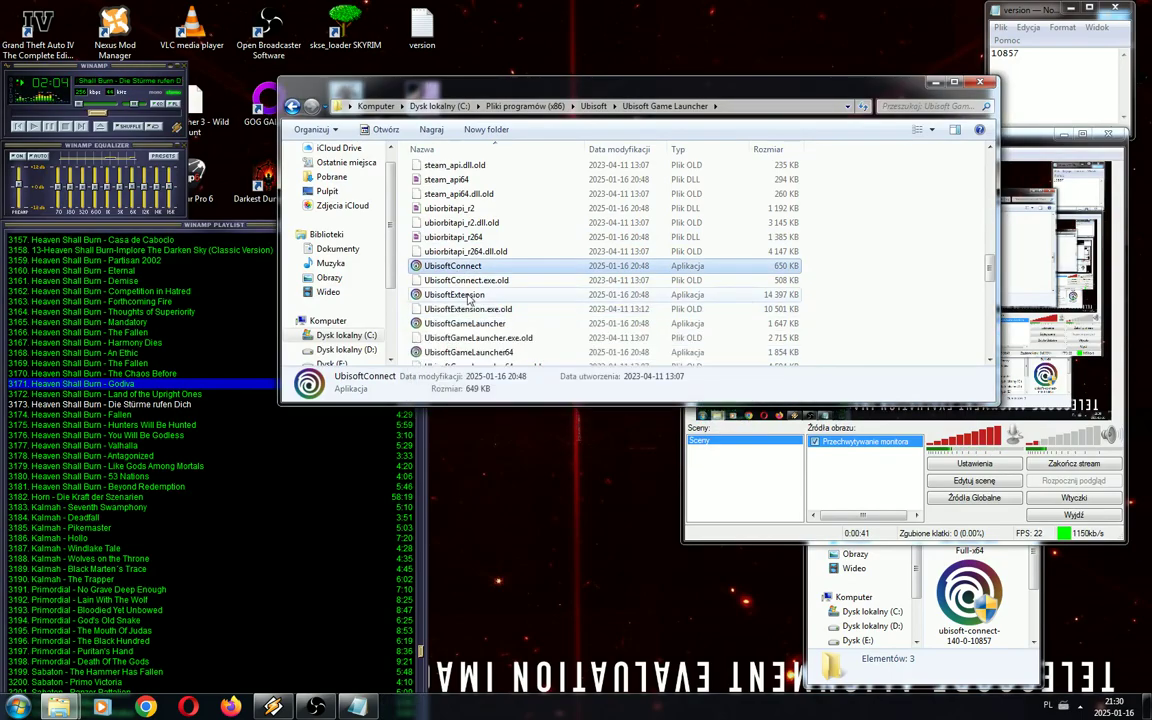
click(462, 295)
key(Return)
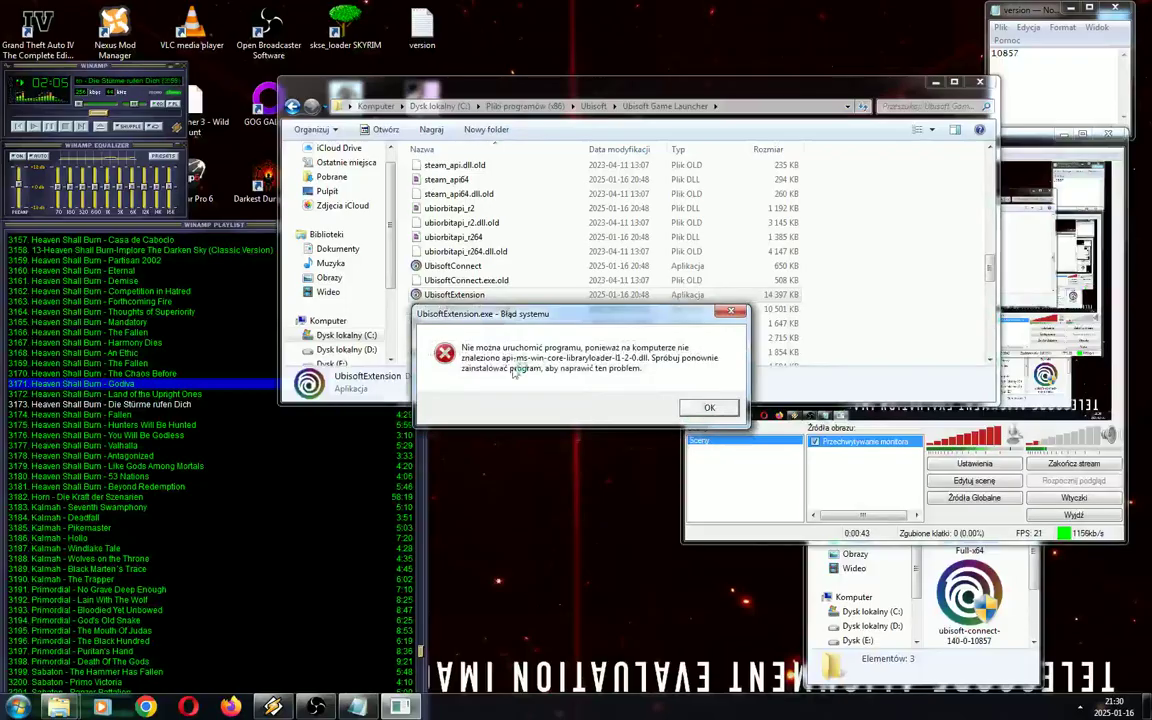
key(Return)
Try to launch UbisoftGameLauncher, dismissing its errors, and shift the launcher folder window clear of the desktop icons
double_click(450, 323)
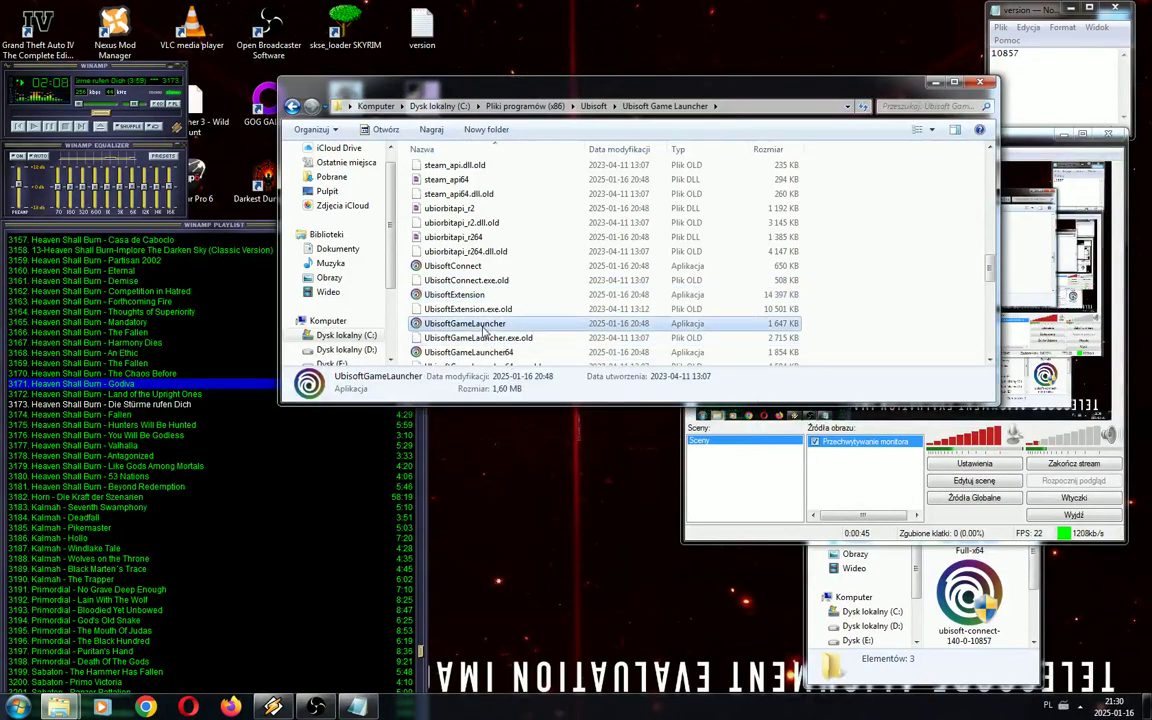
click(700, 401)
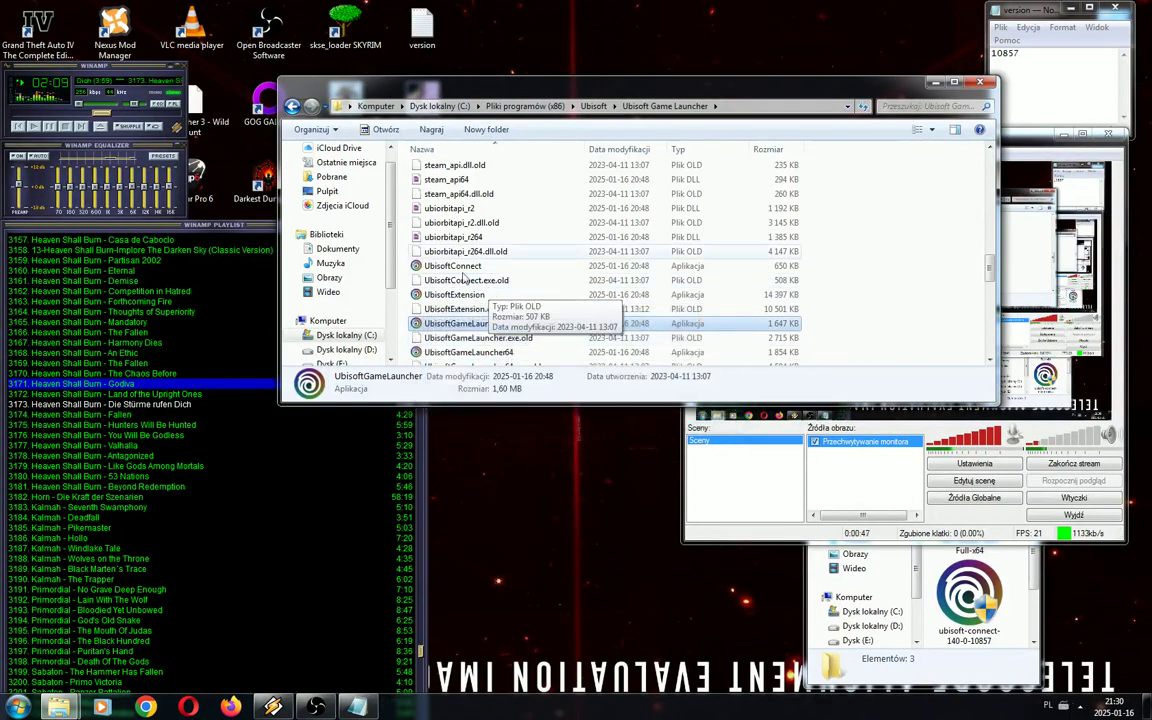
drag(600, 82, 765, 84)
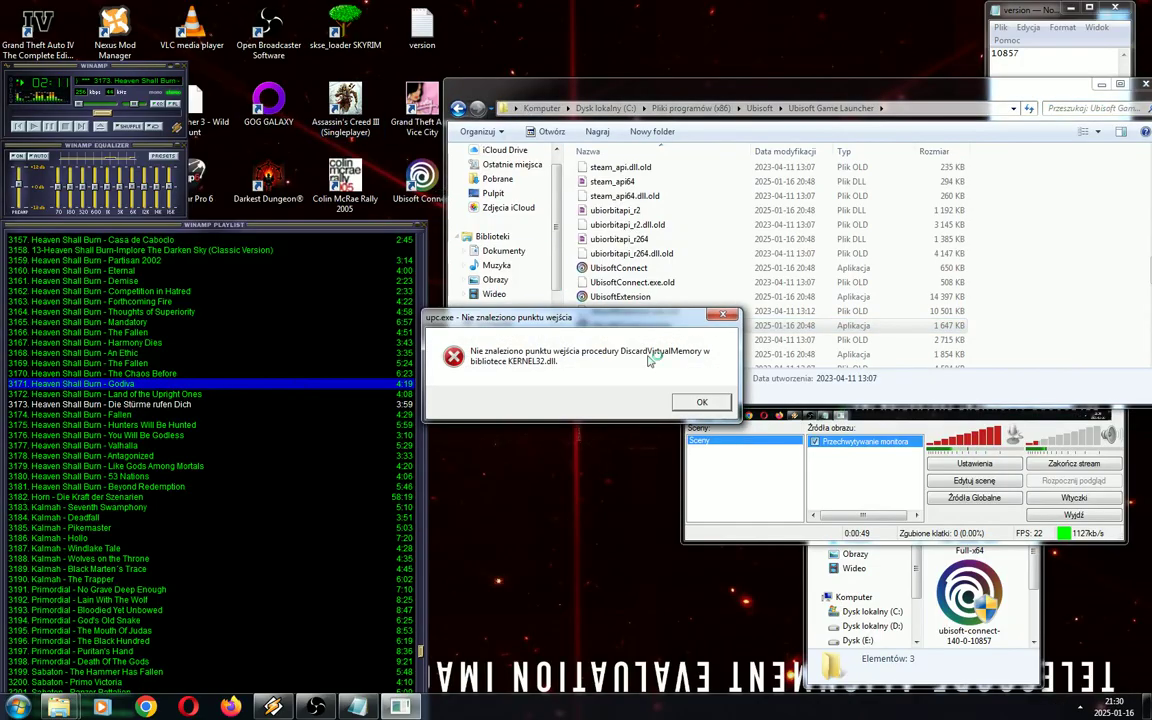
key(Return)
Uninstall Ubisoft Connect using the Uninstall application in the launcher folder, without removing the installed games or save files
scroll(713, 362, down, 10)
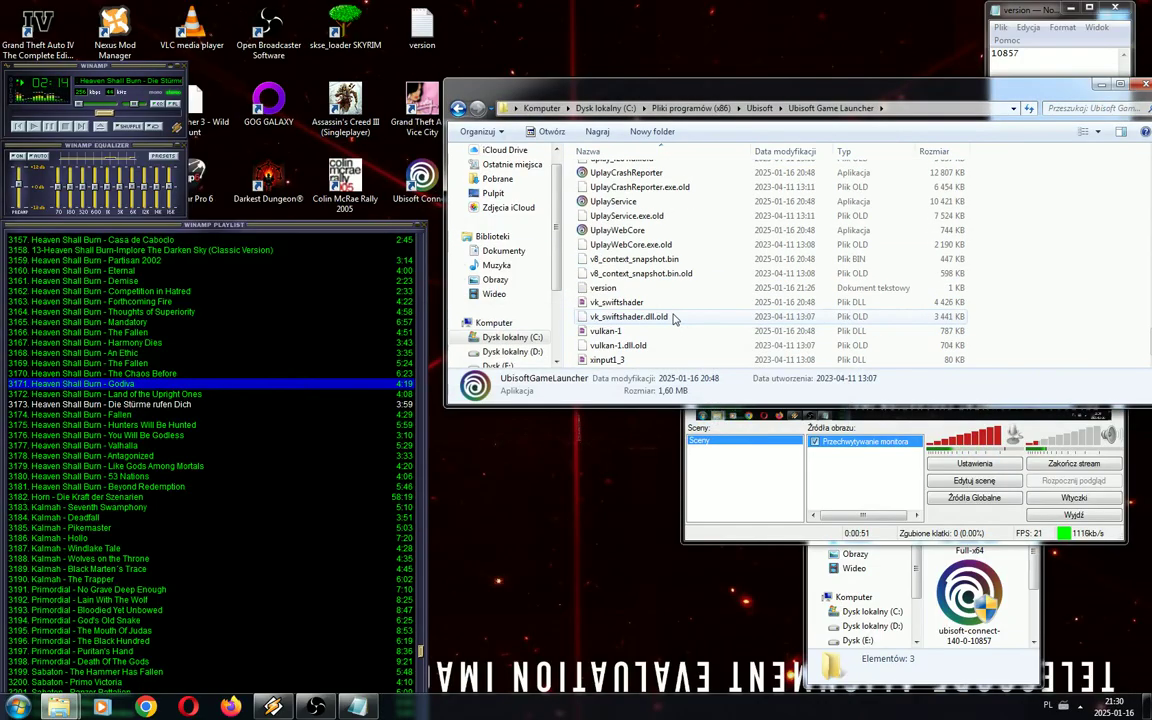
scroll(655, 303, up, 5)
scroll(655, 303, down, 5)
scroll(655, 303, up, 12)
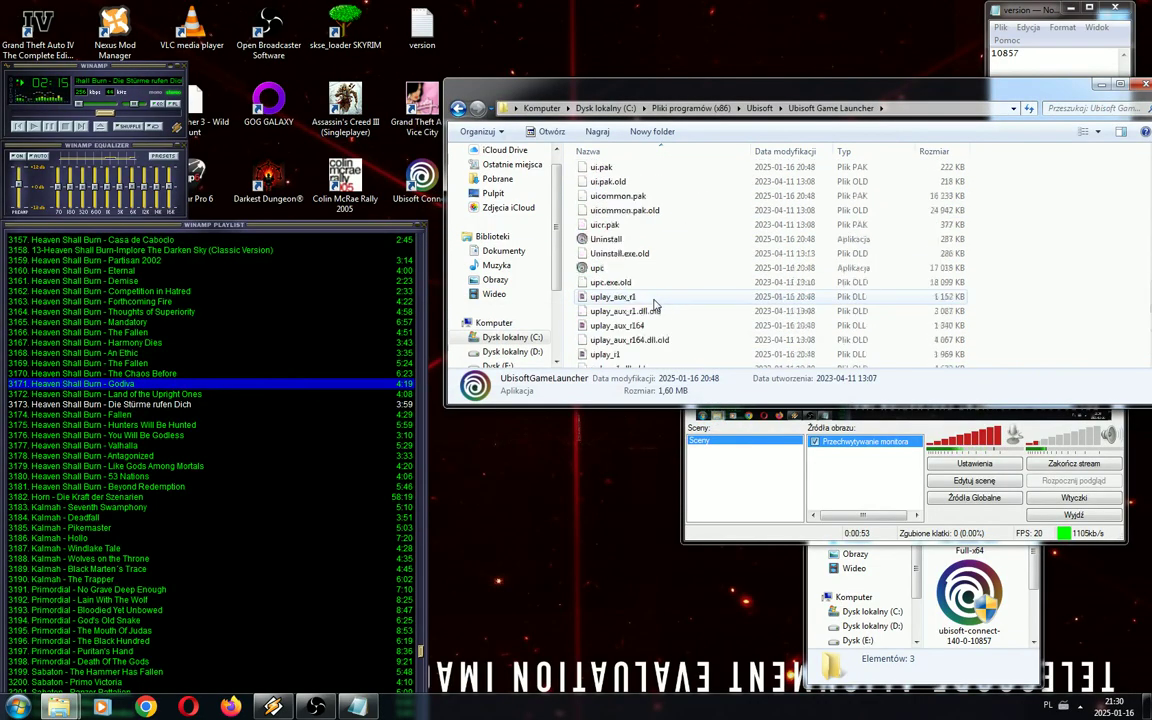
scroll(655, 303, down, 2)
scroll(655, 303, down, 5)
key(Down)
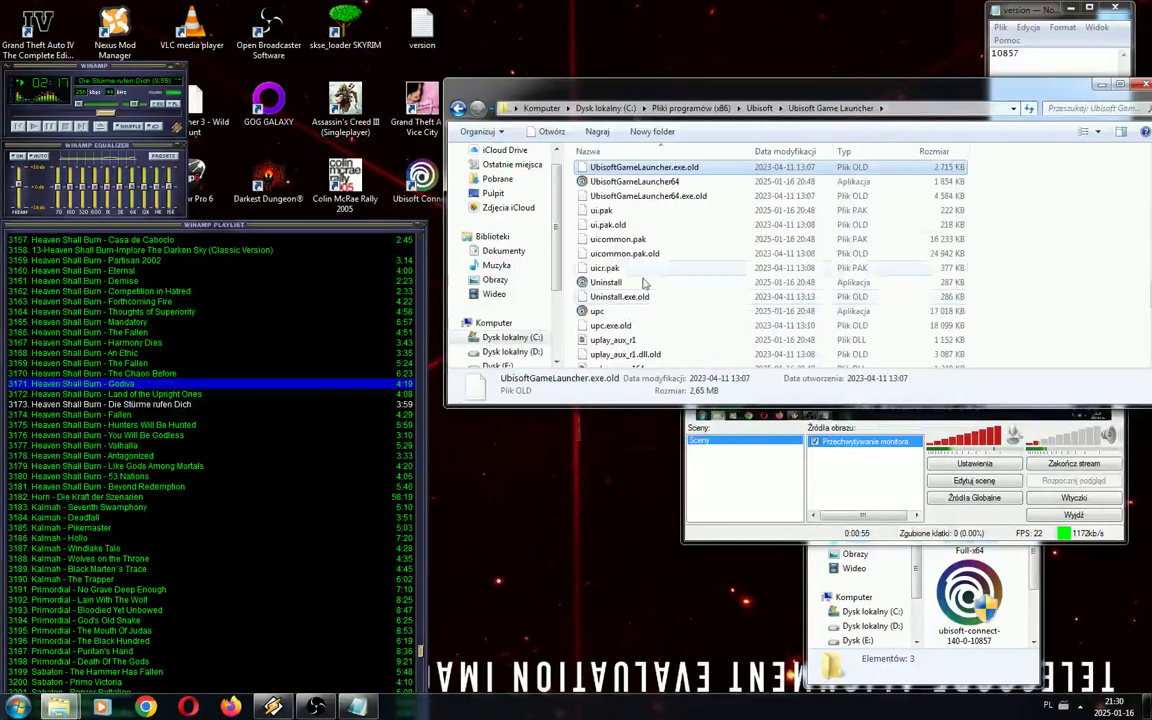
click(603, 283)
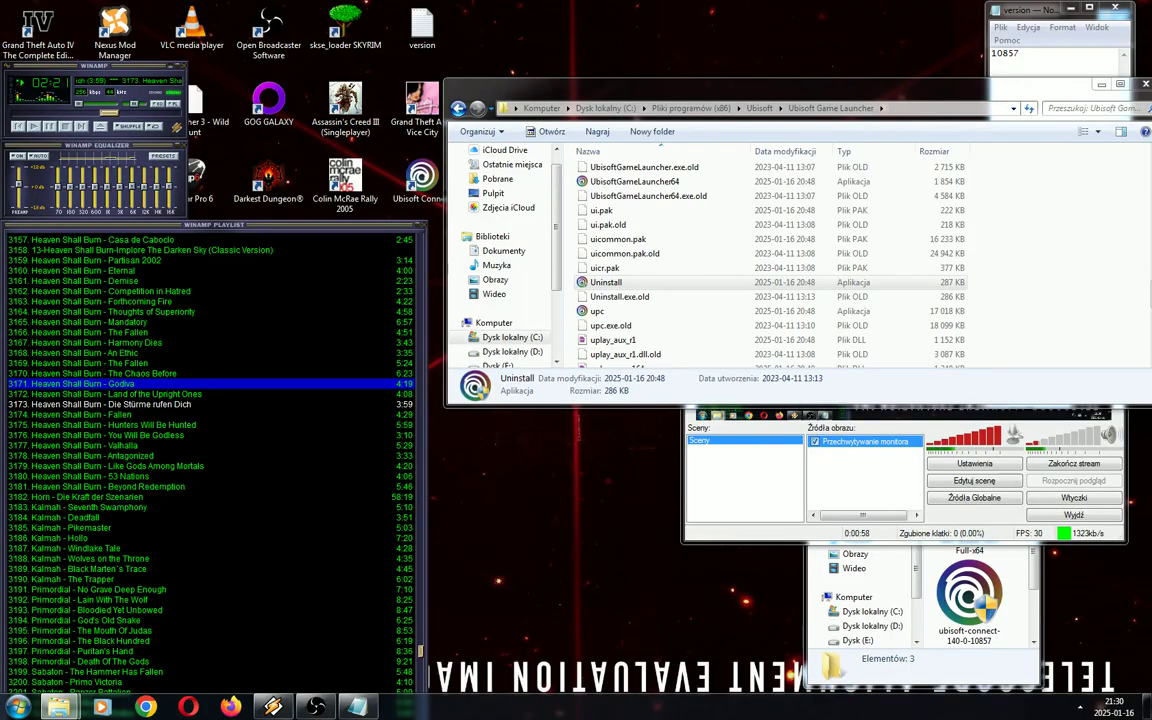
key(Return)
click(655, 462)
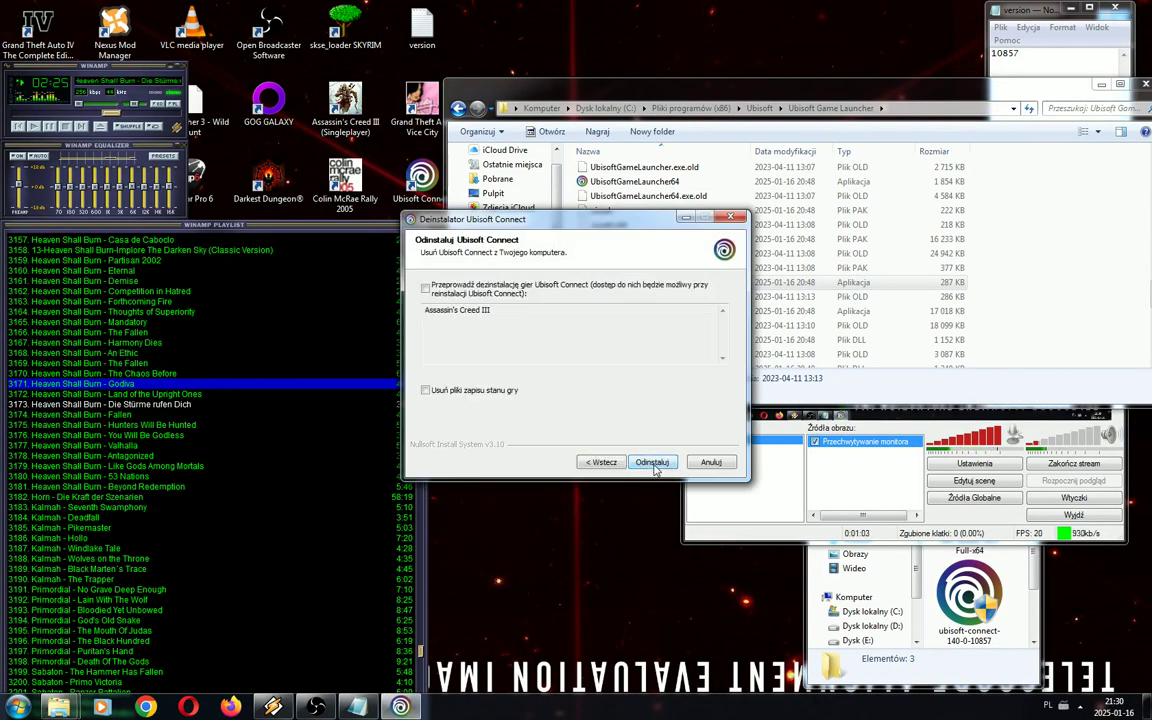
click(652, 462)
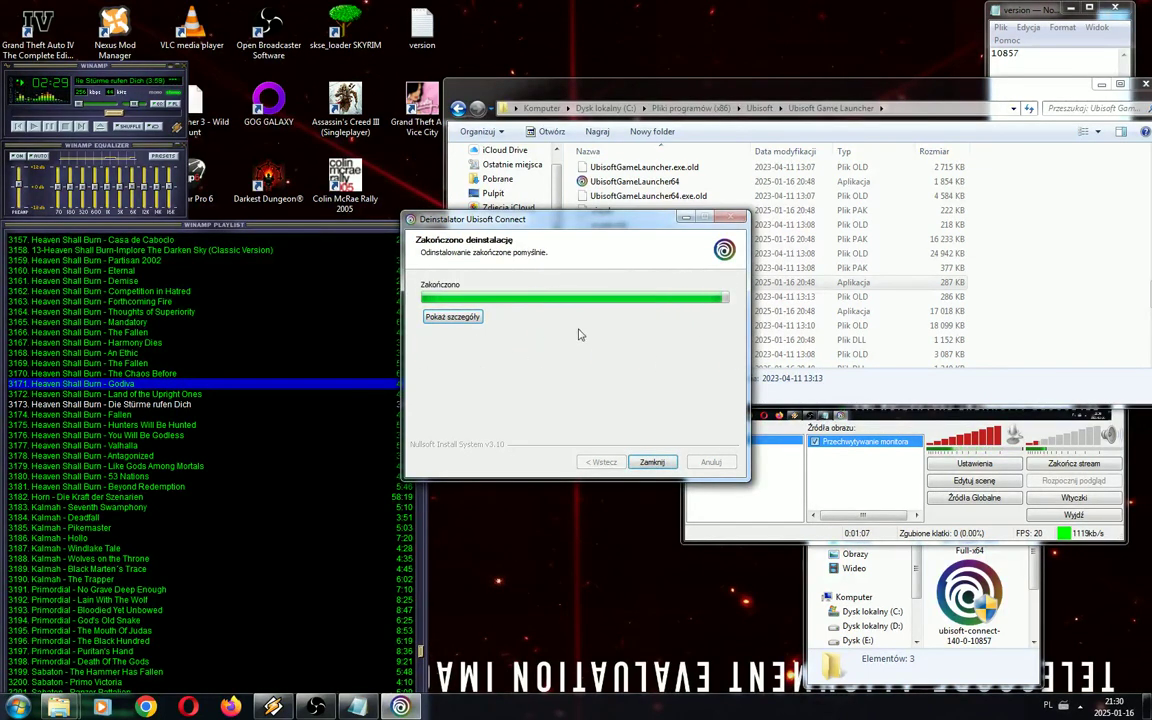
click(651, 463)
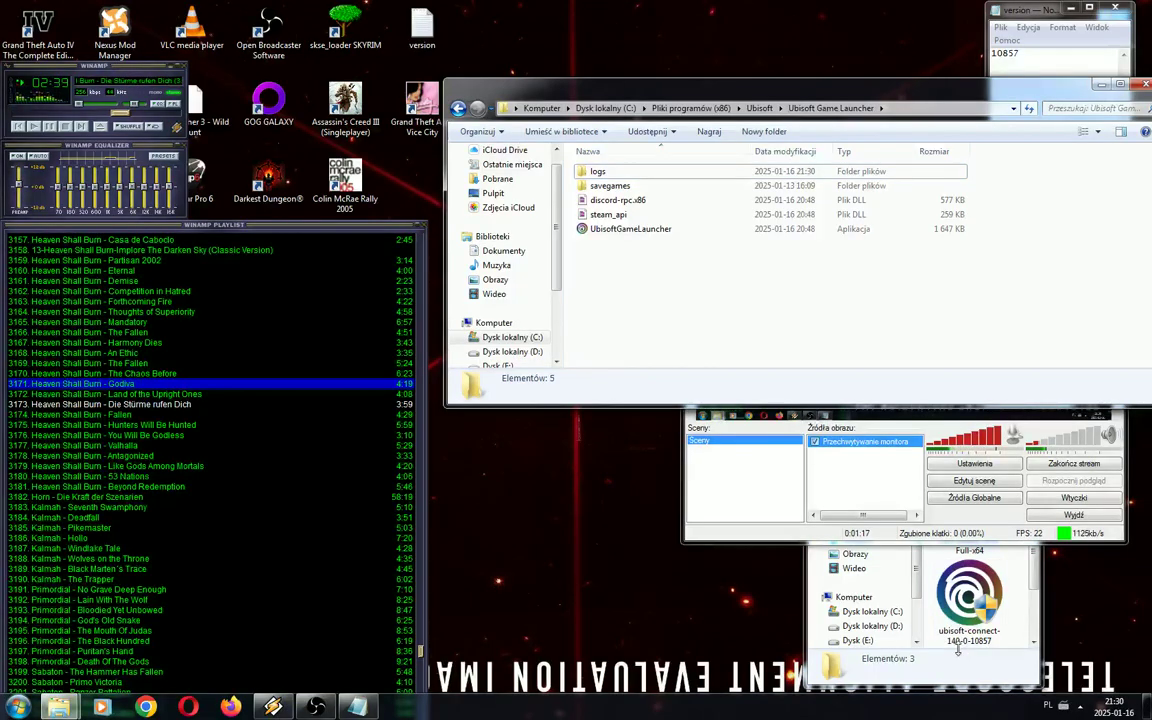
Install ubisoft-connect-140-0-10857 in Polish, accepting the licence and the target folder C:\Program Files (x86)\Ubisoft\Ubisoft Game Launcher
click(968, 603)
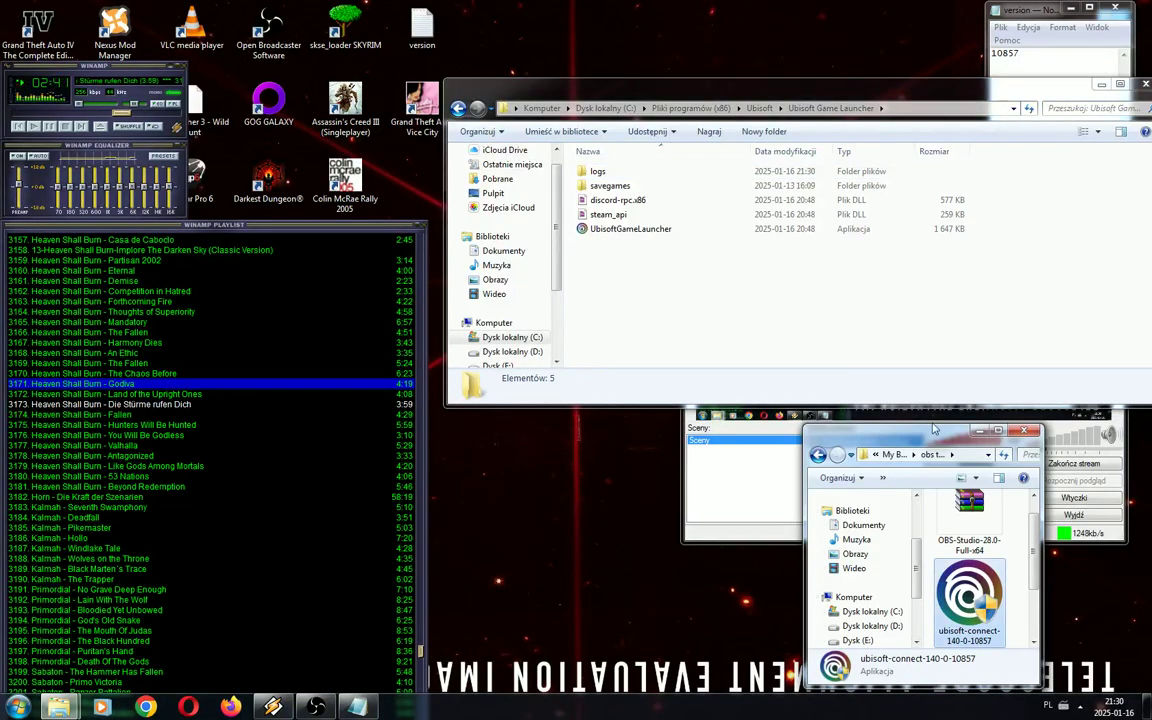
click(760, 510)
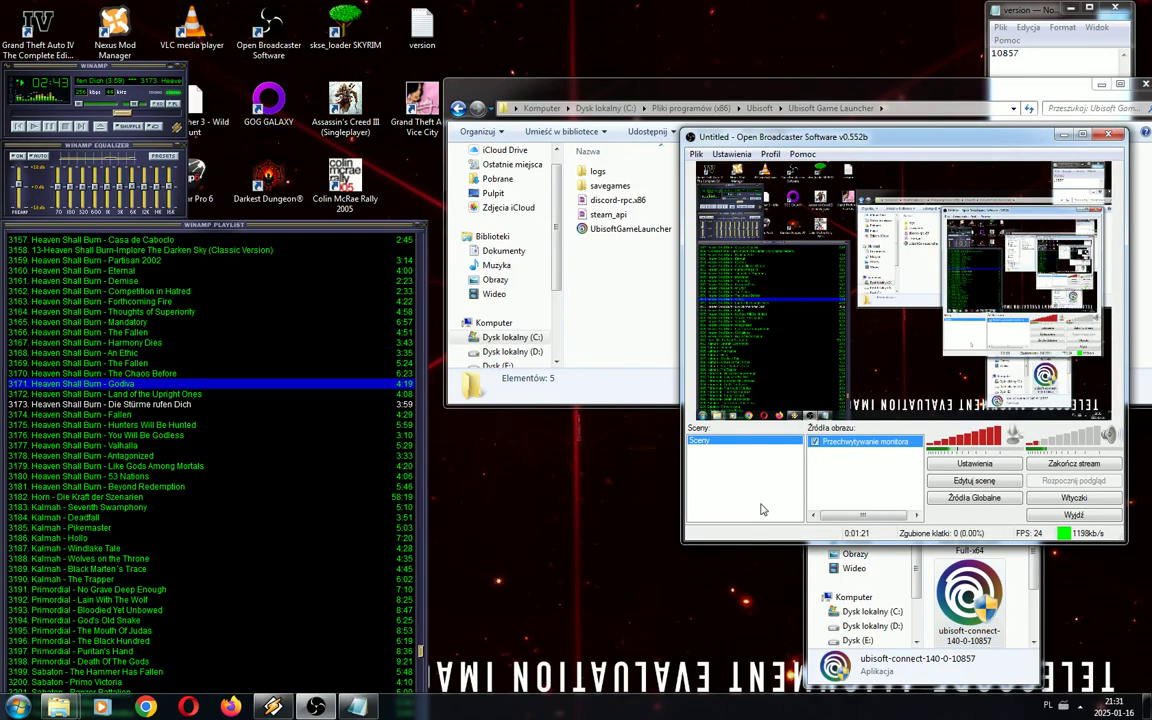
click(667, 82)
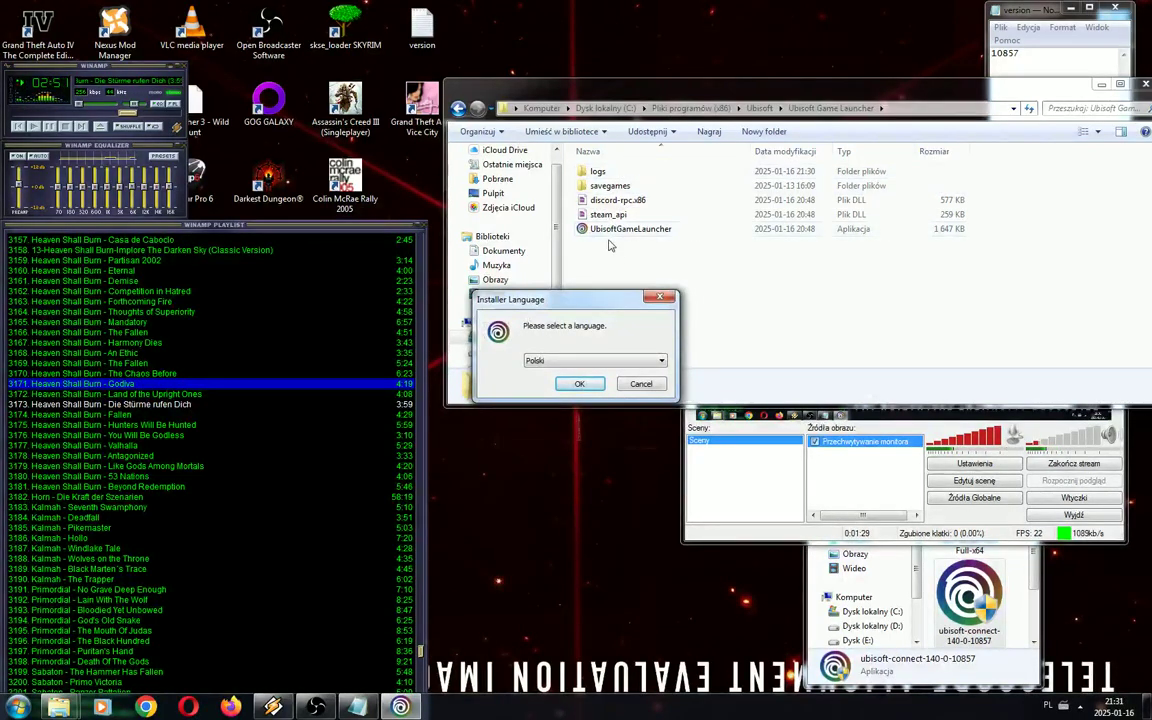
click(603, 384)
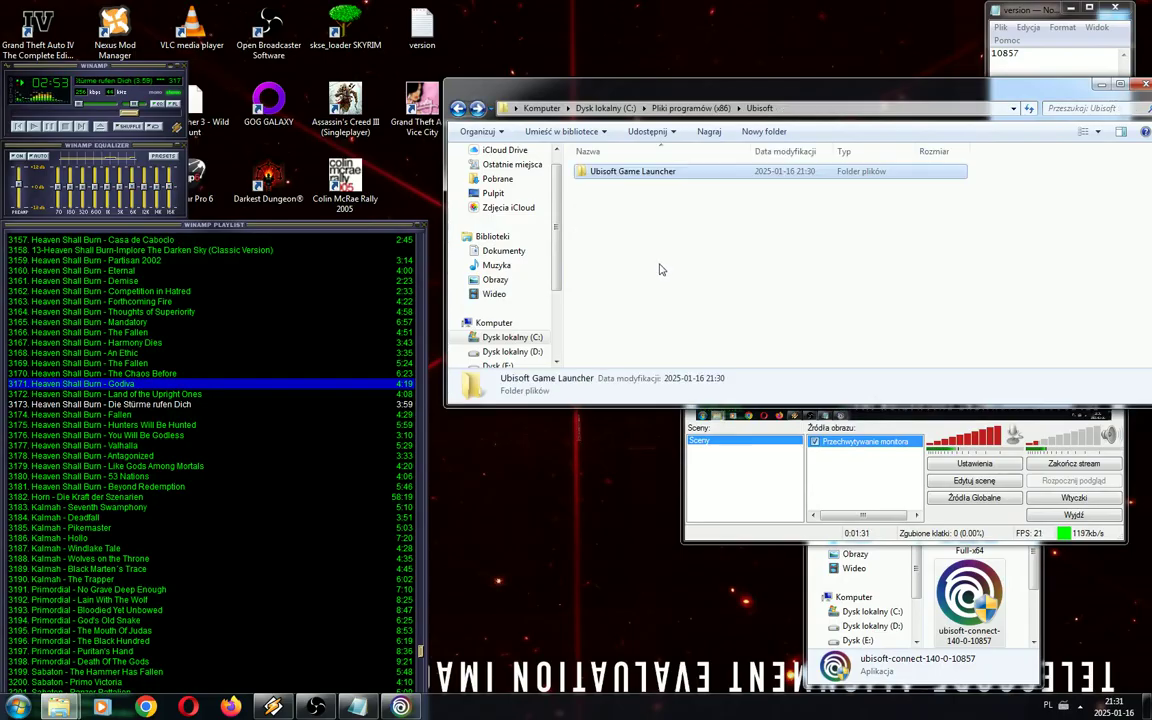
click(400, 706)
click(590, 381)
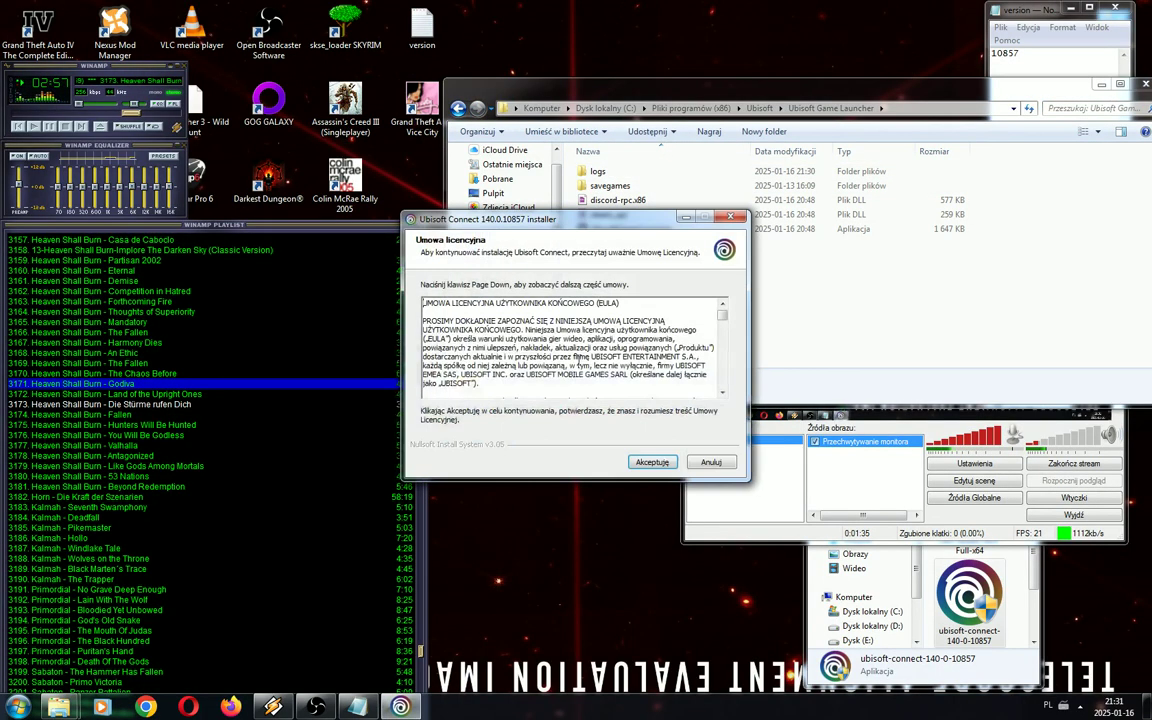
click(652, 462)
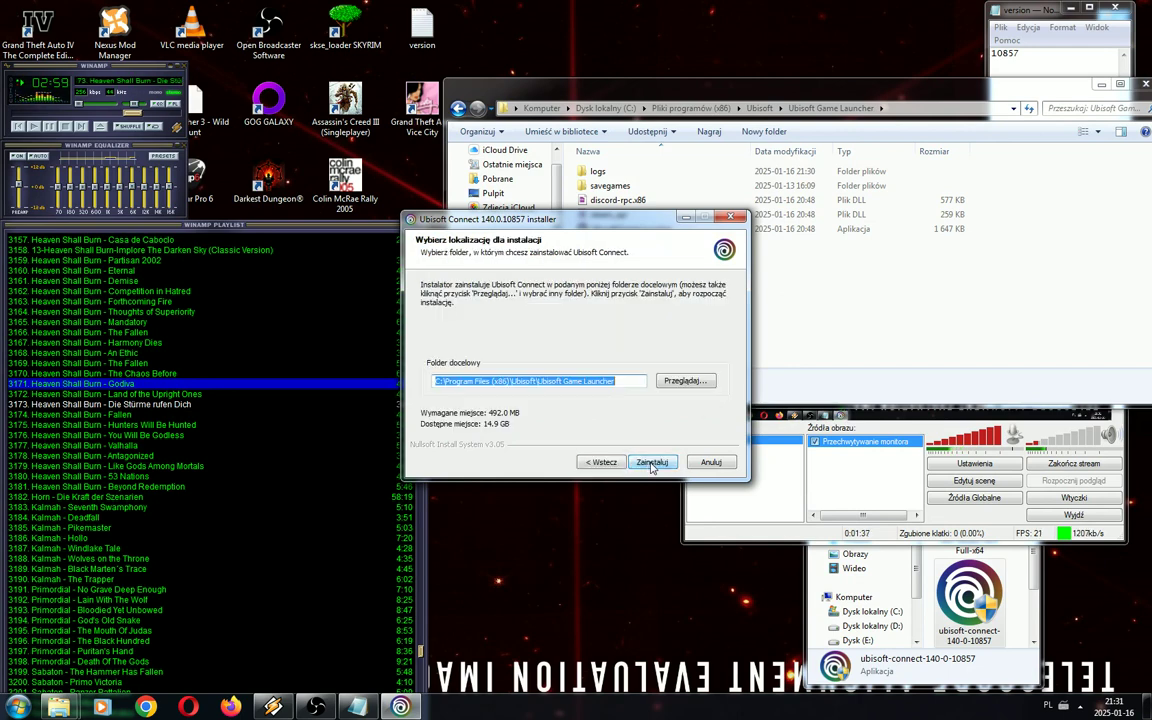
click(660, 463)
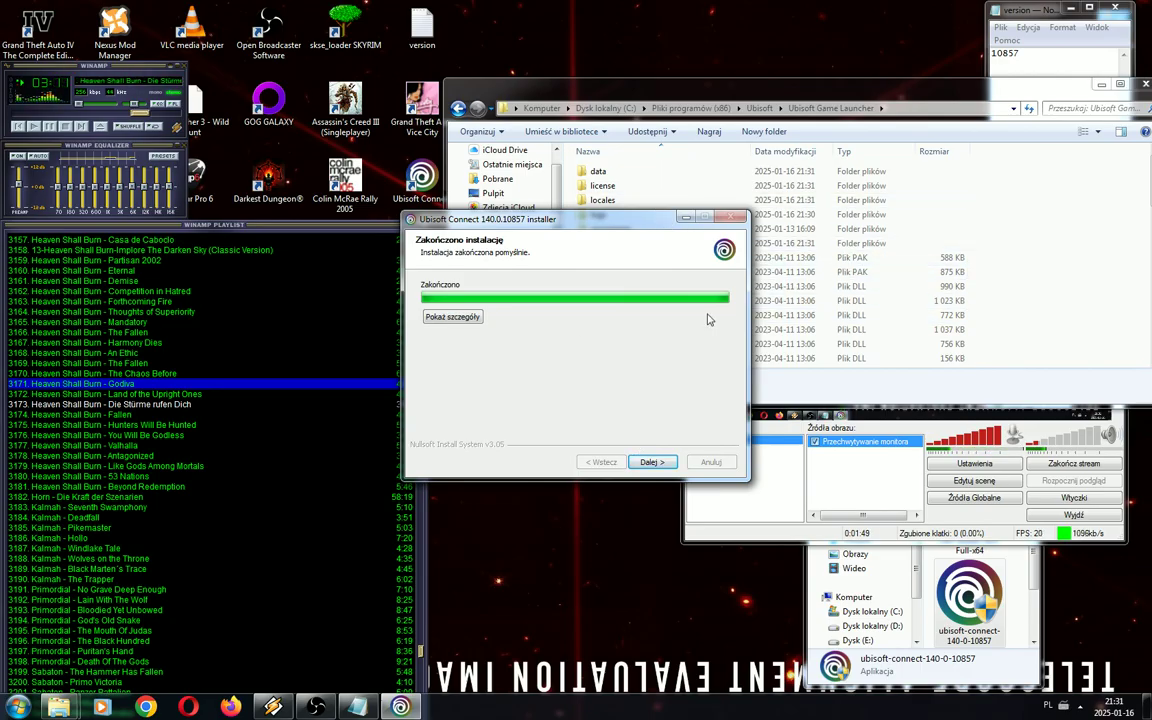
Move the finished installer's window aside, leaving it open, and delete the version text file from the Ubisoft Game Launcher folder
drag(537, 221, 916, 427)
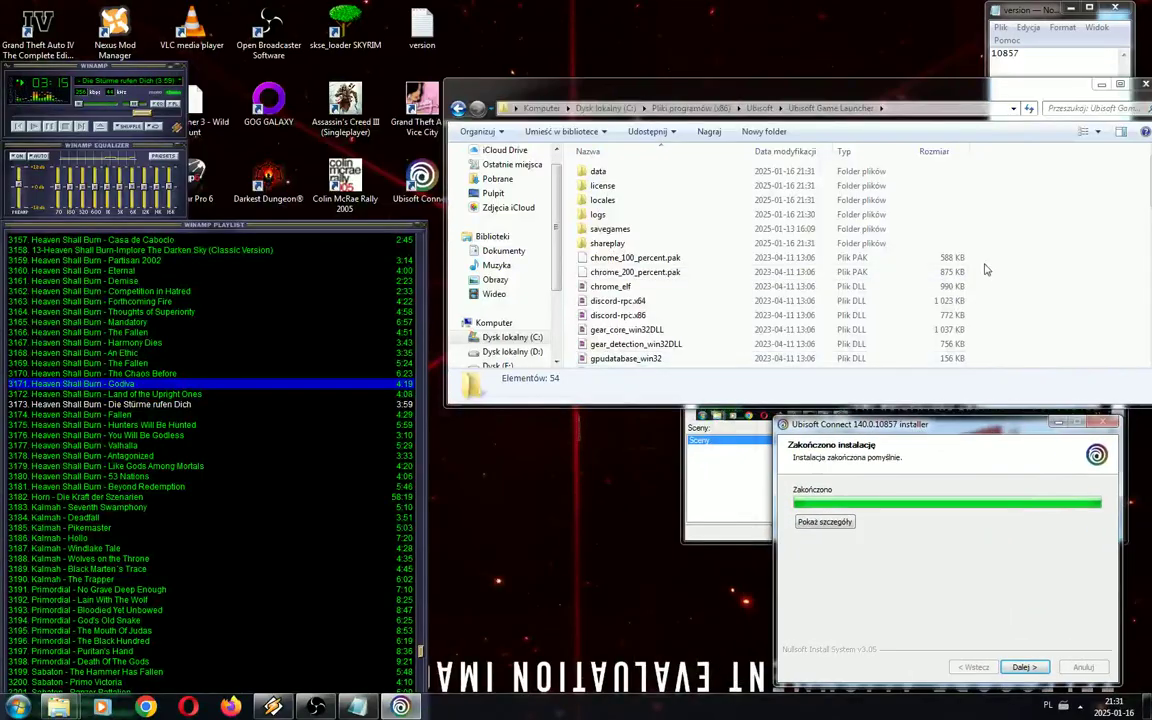
scroll(757, 298, down, 13)
click(608, 317)
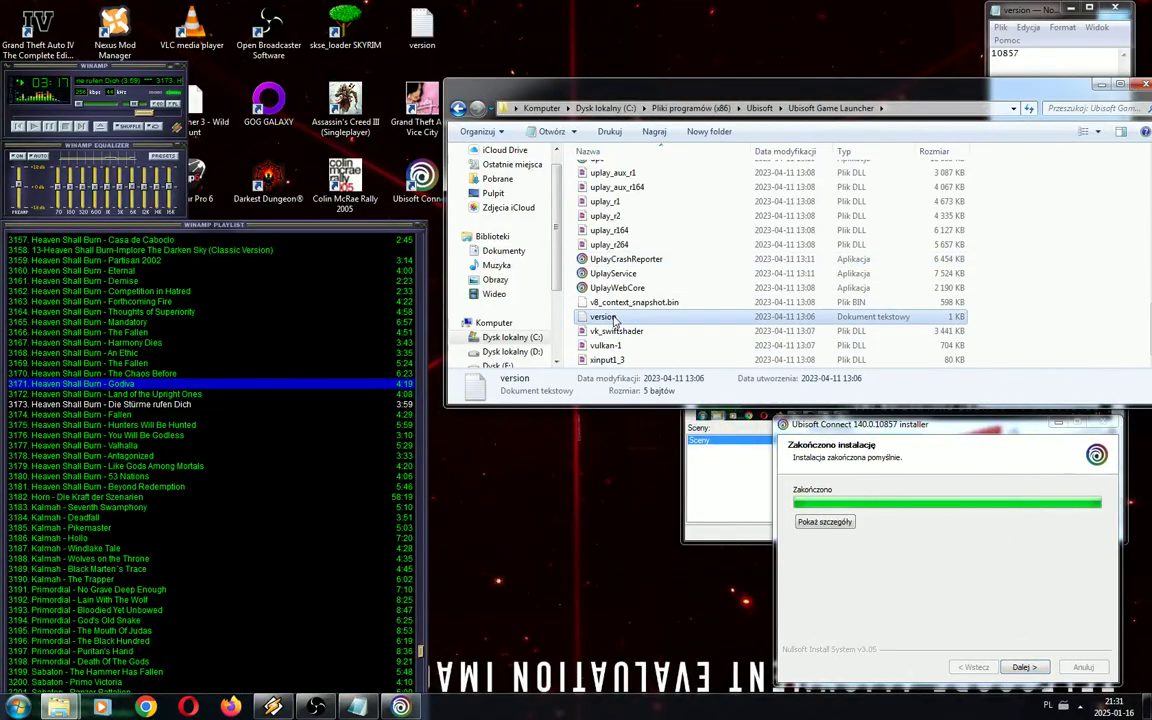
key(Delete)
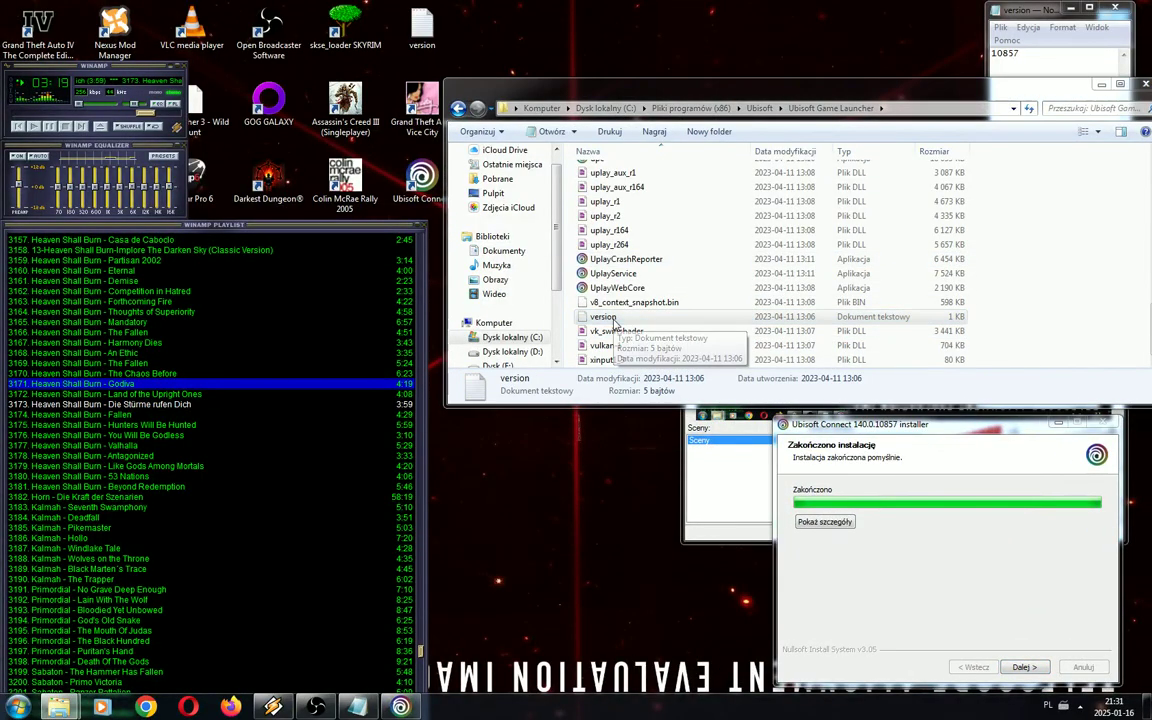
click(699, 409)
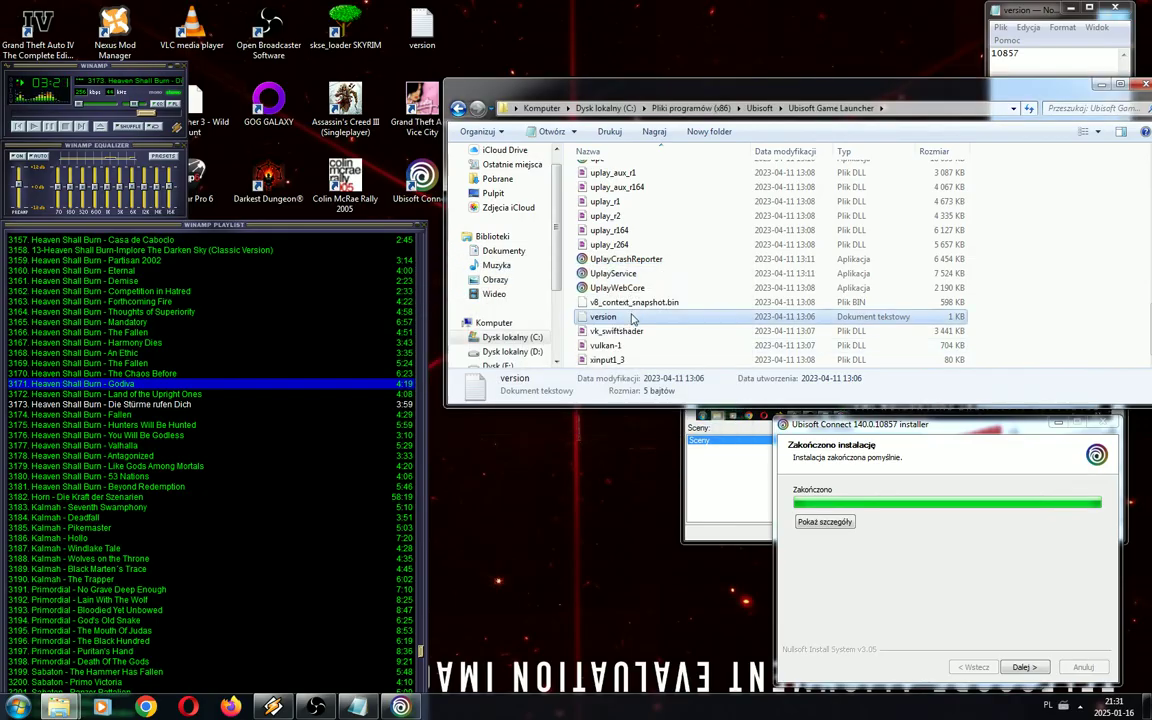
right_click(612, 318)
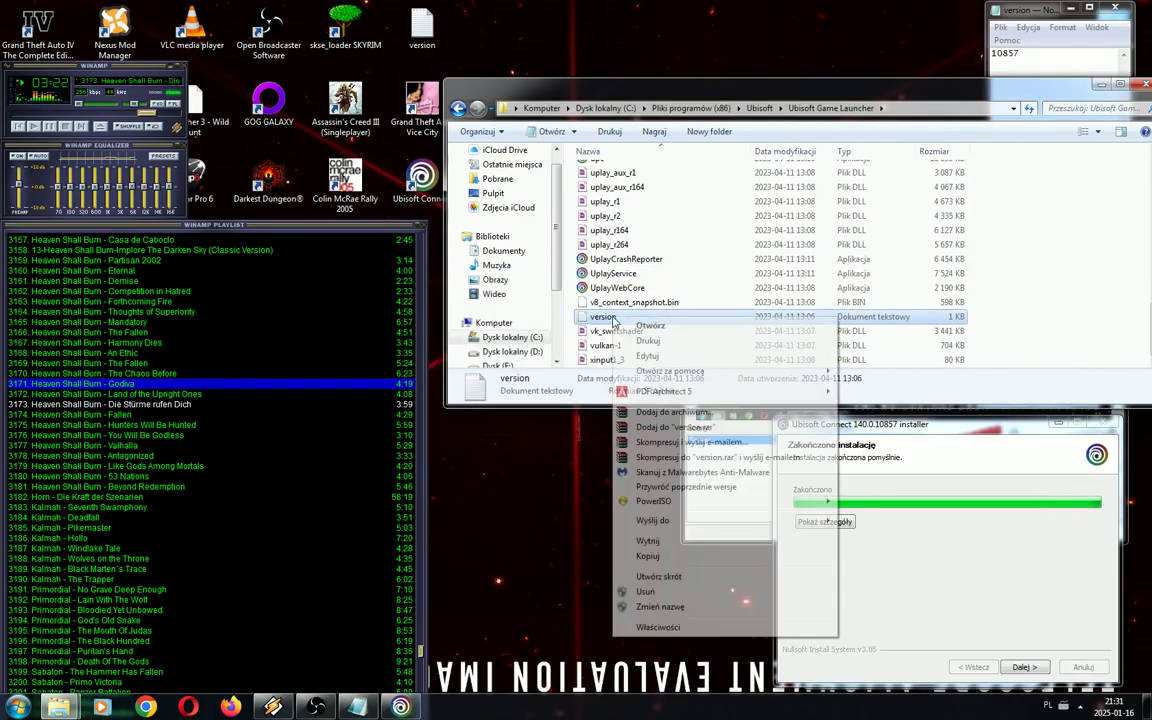
click(646, 592)
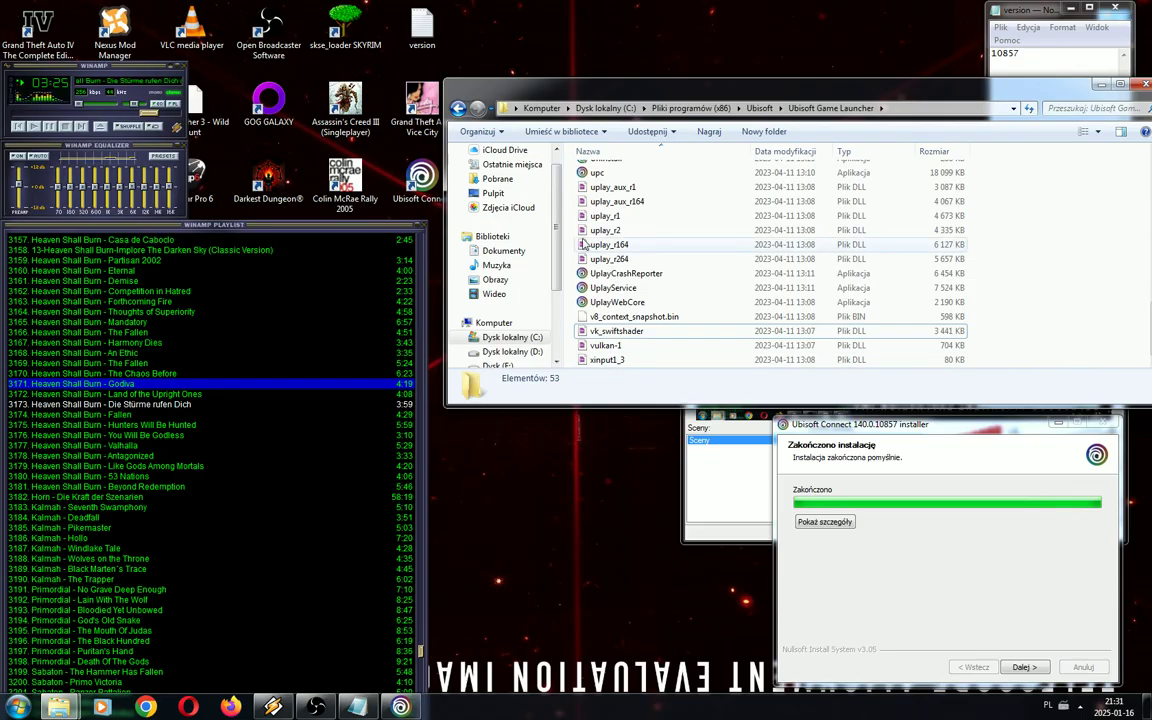
Copy the version text file from the desktop into the Ubisoft Game Launcher folder
right_click(421, 34)
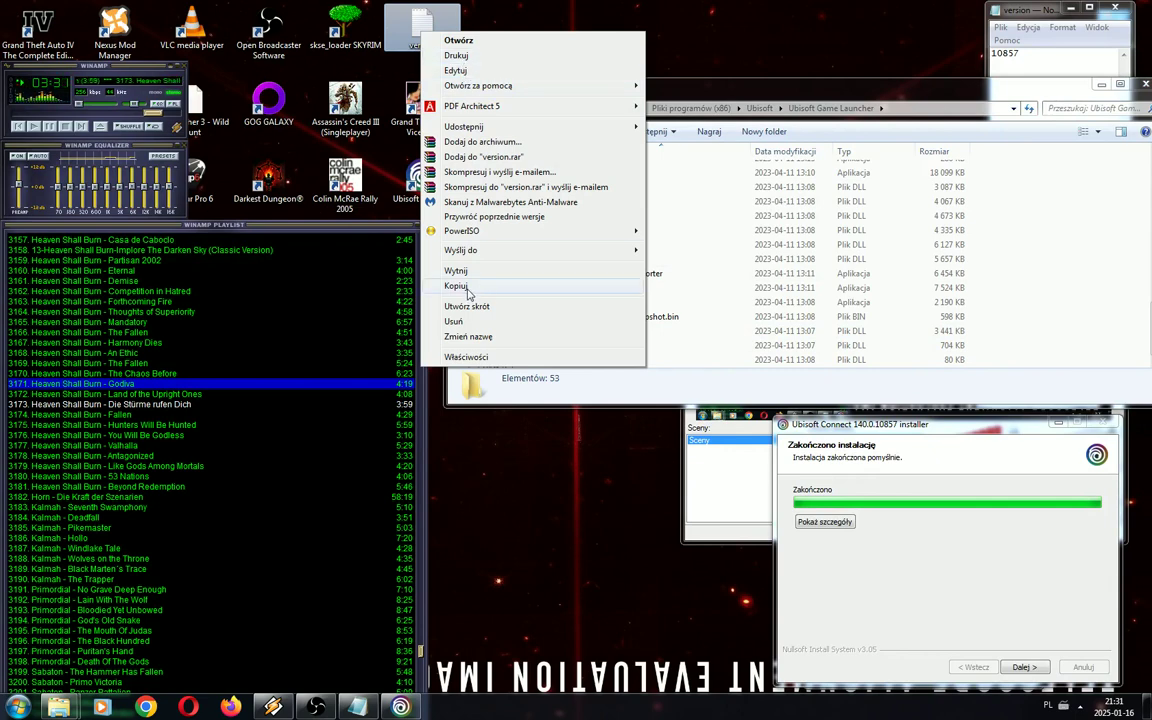
click(460, 272)
drag(1024, 57, 893, 60)
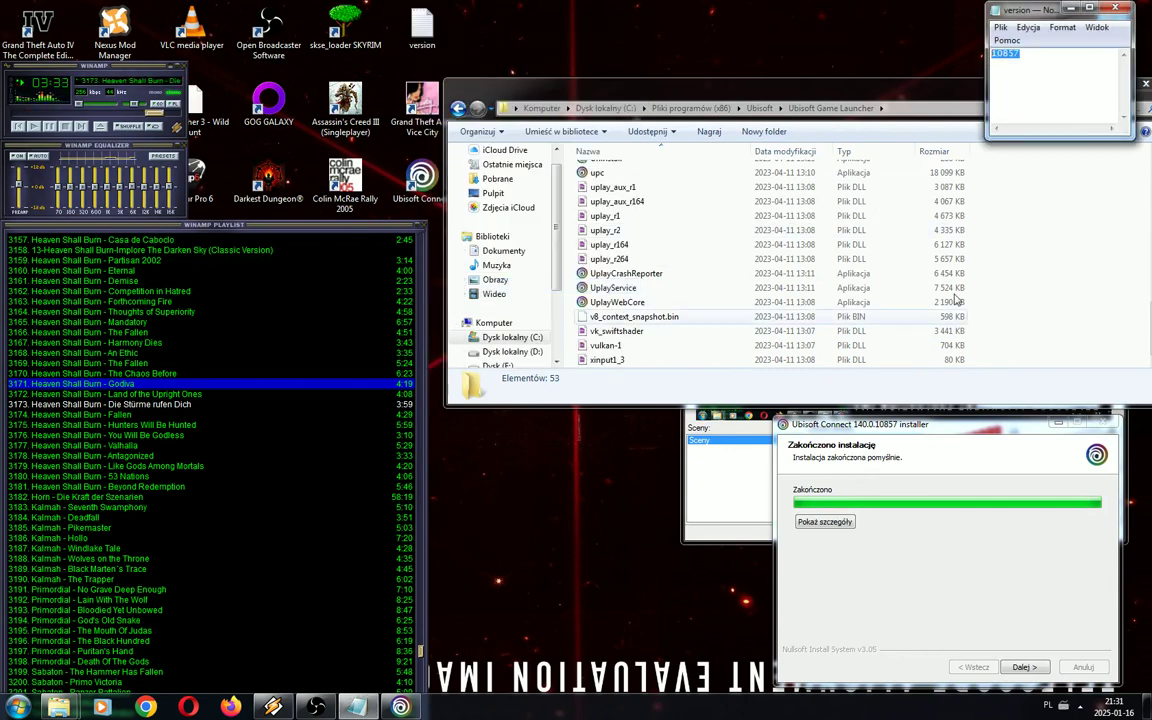
right_click(1075, 305)
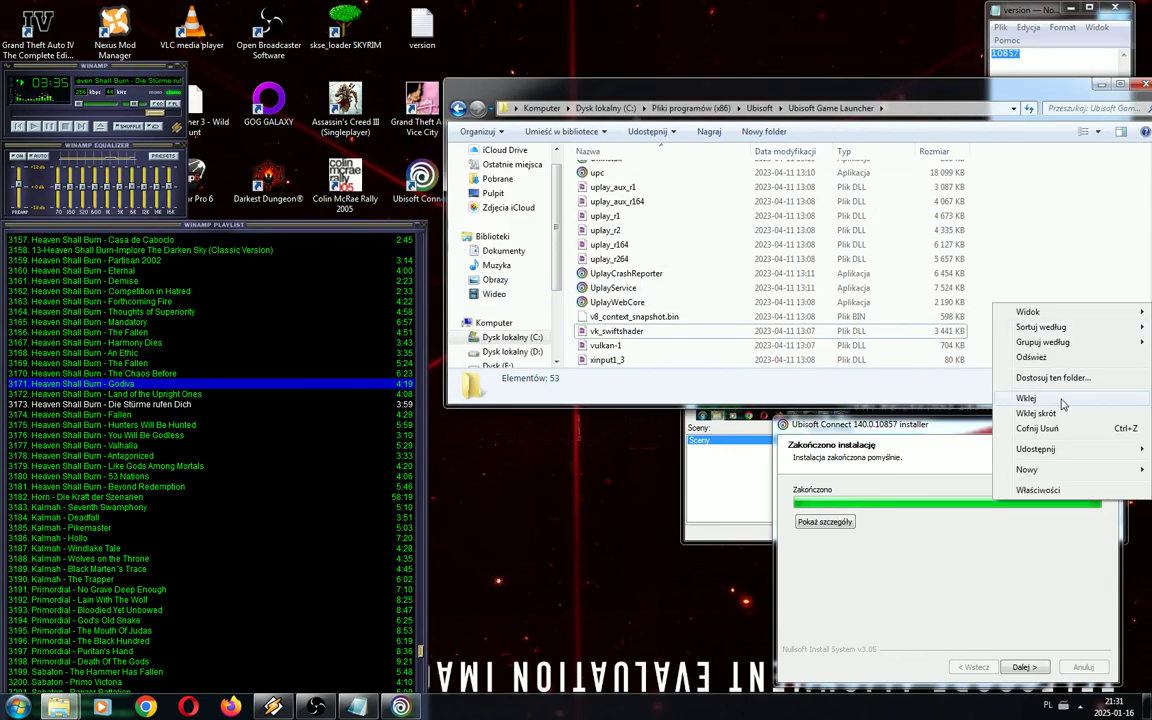
click(1062, 399)
click(550, 409)
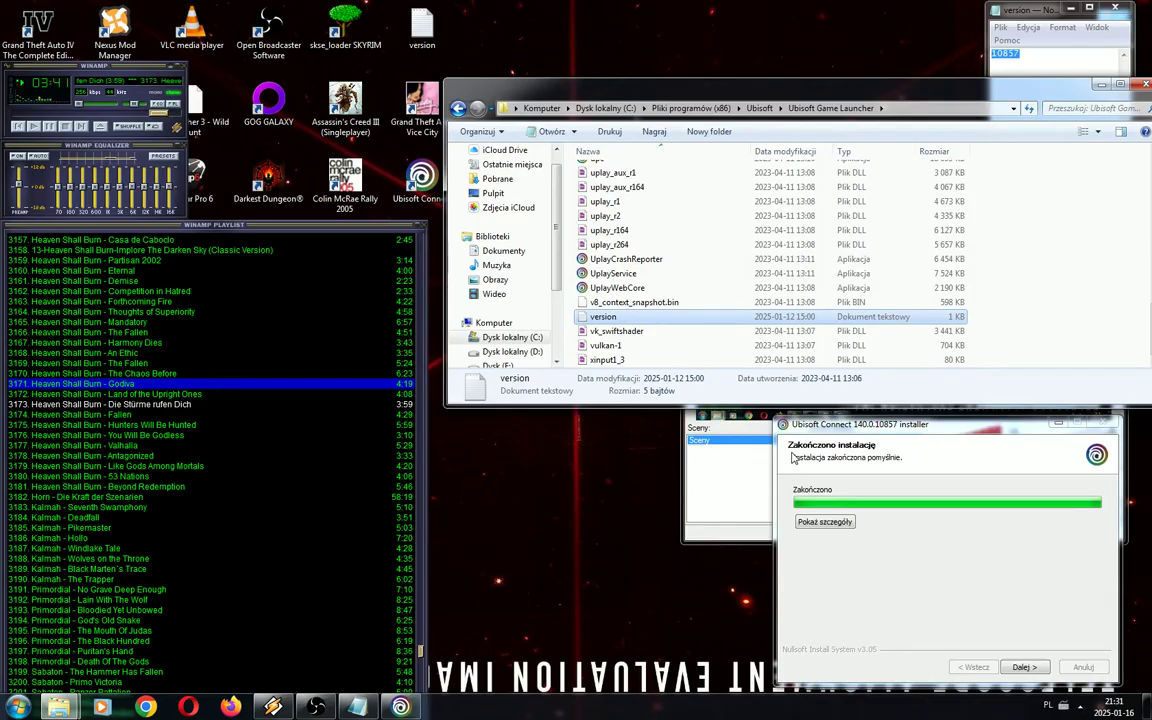
Check the network status among the hidden notification icons and finish the Ubisoft Connect installer with Uruchom Ubisoft Connect enabled
click(1079, 706)
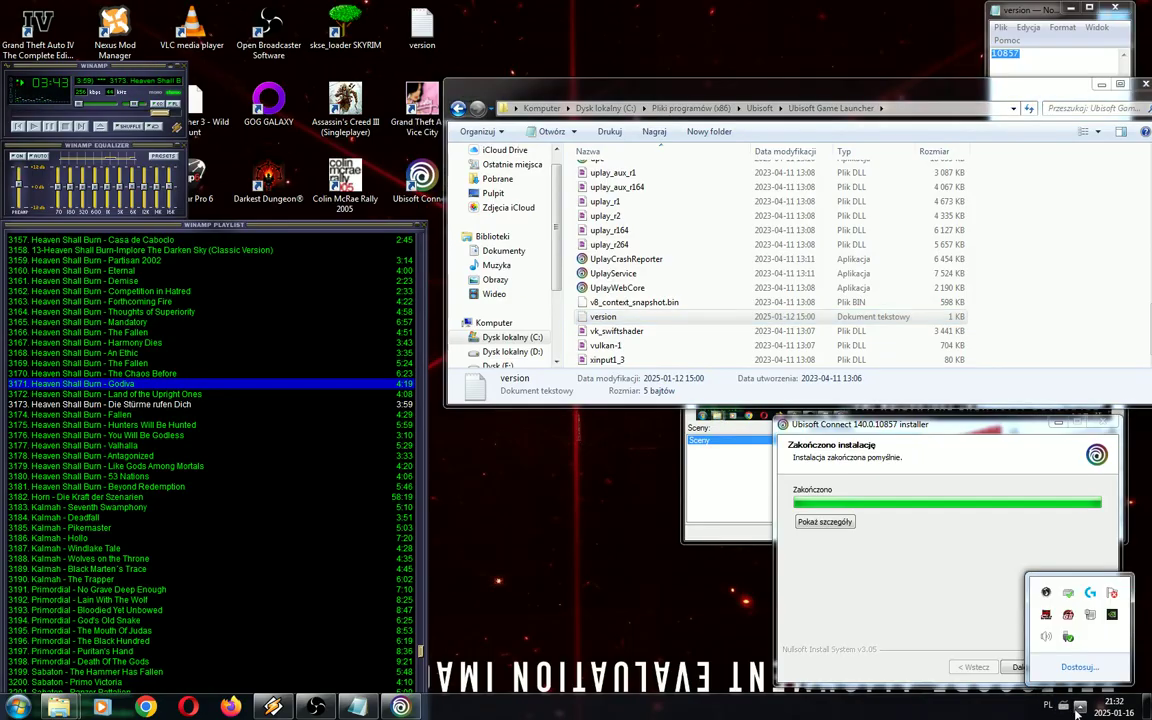
click(983, 649)
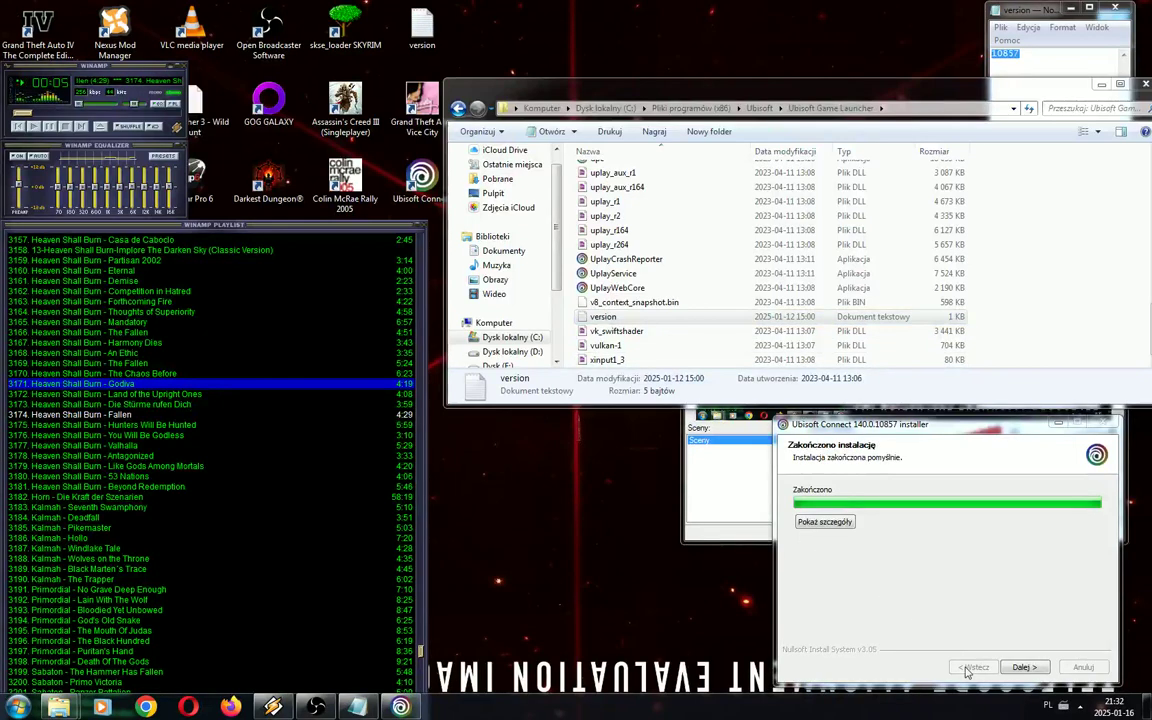
click(1080, 706)
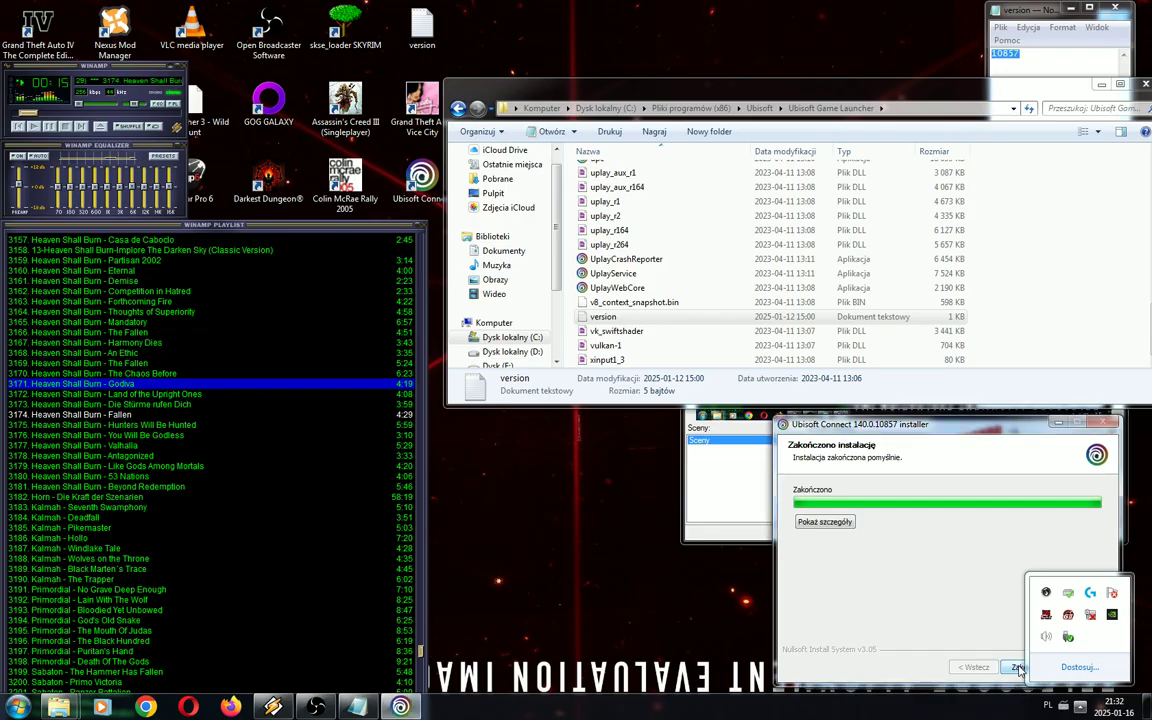
click(1018, 668)
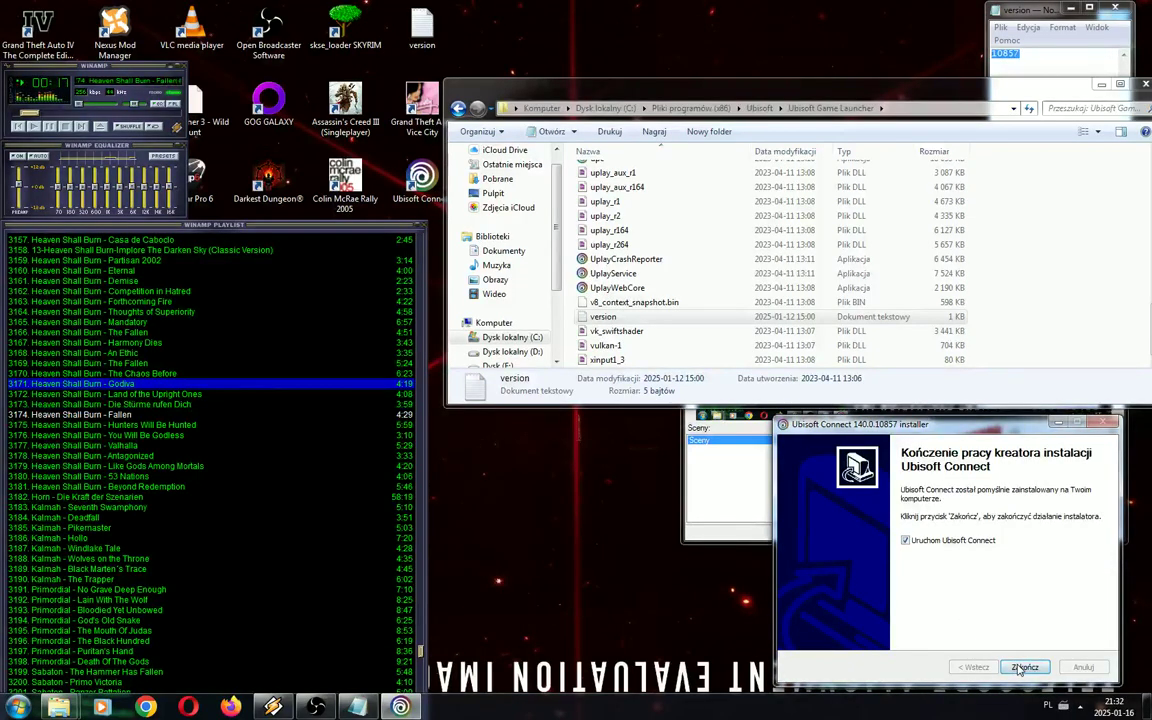
click(1022, 667)
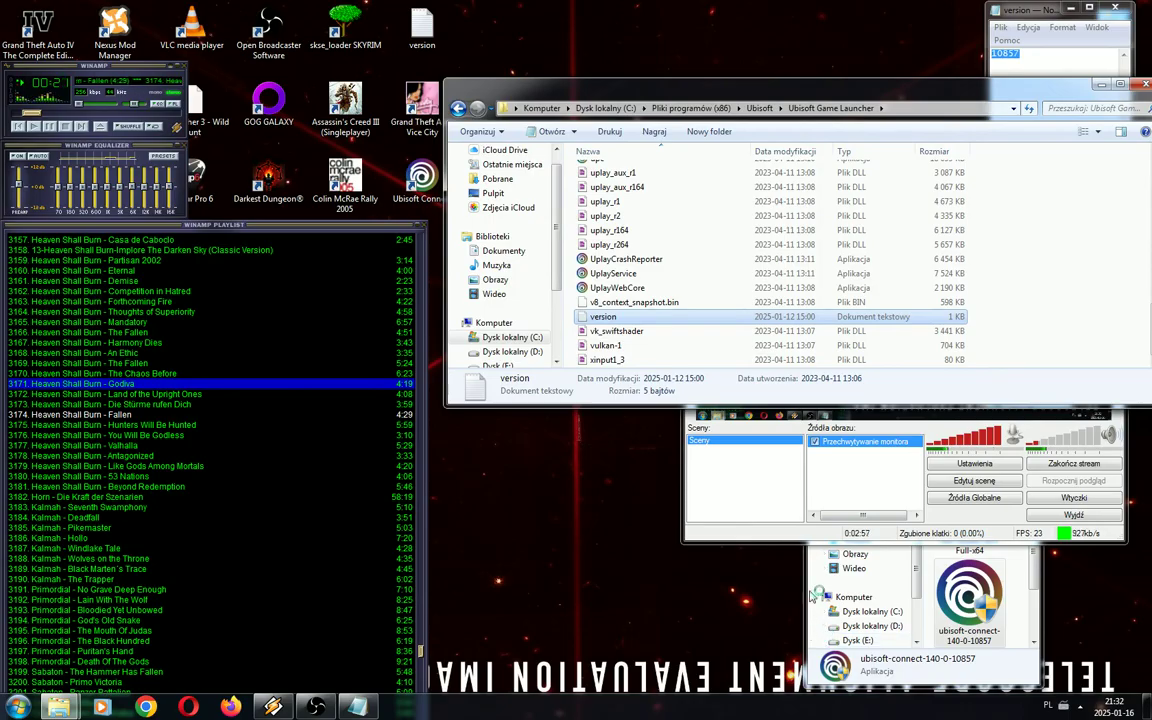
Reveal the hidden notification icons and bring up the network connection's options
click(1064, 706)
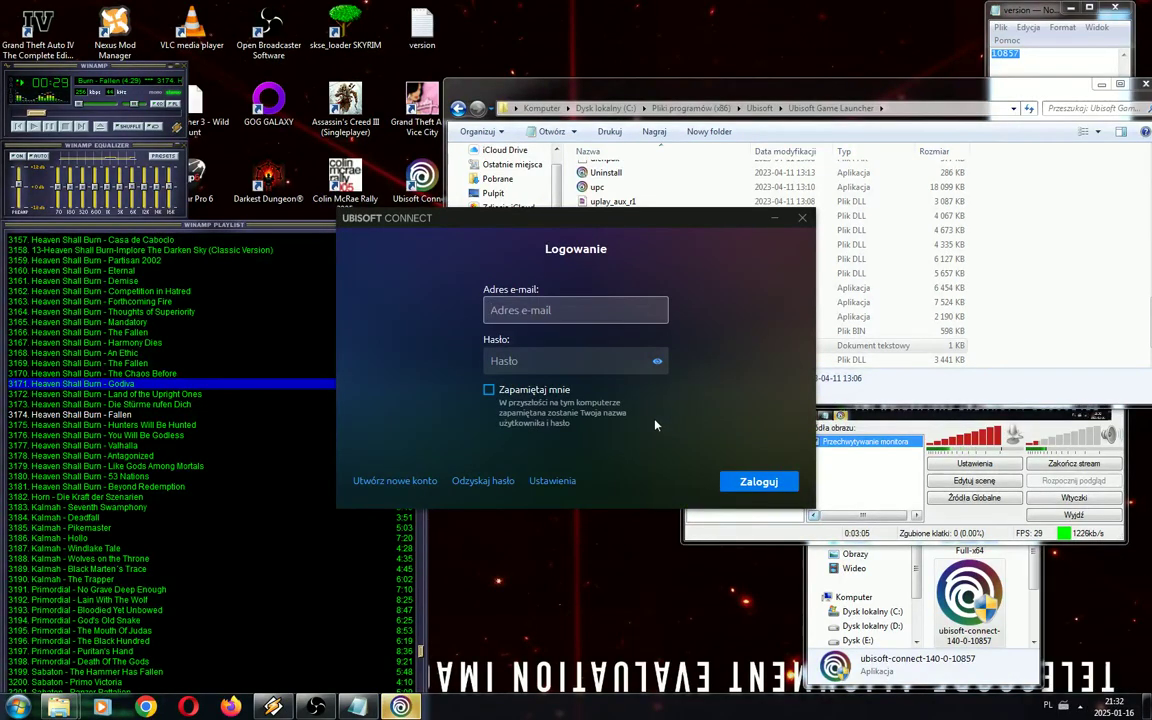
click(1063, 707)
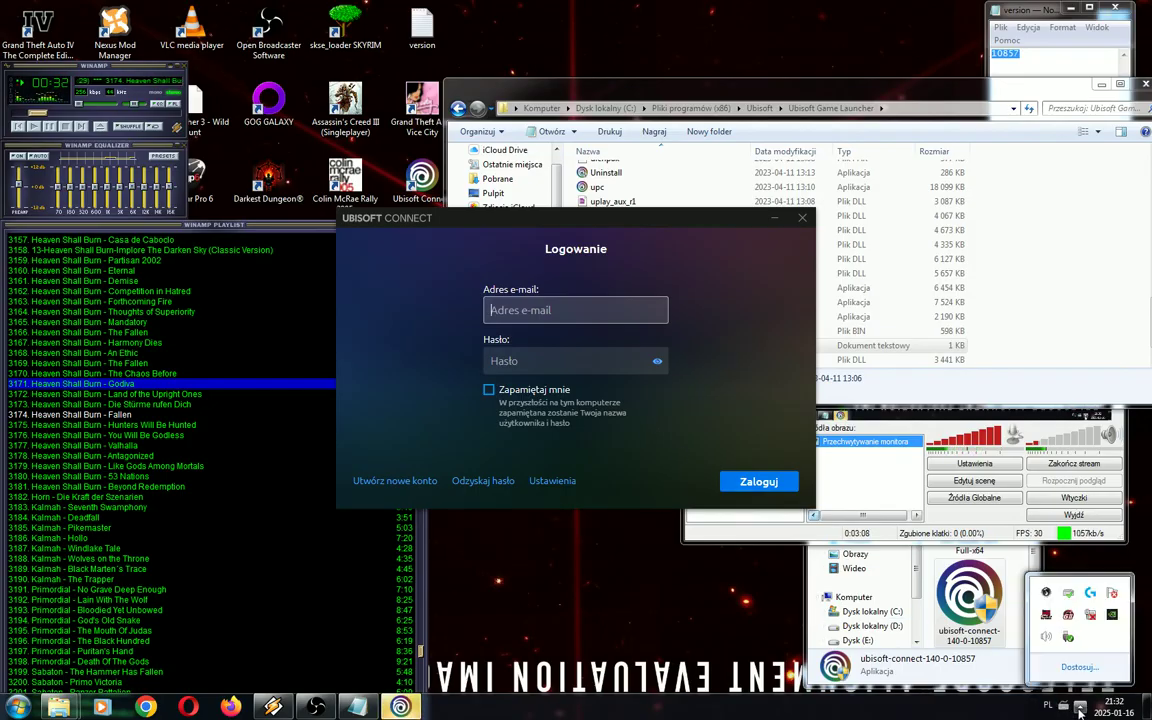
right_click(1093, 618)
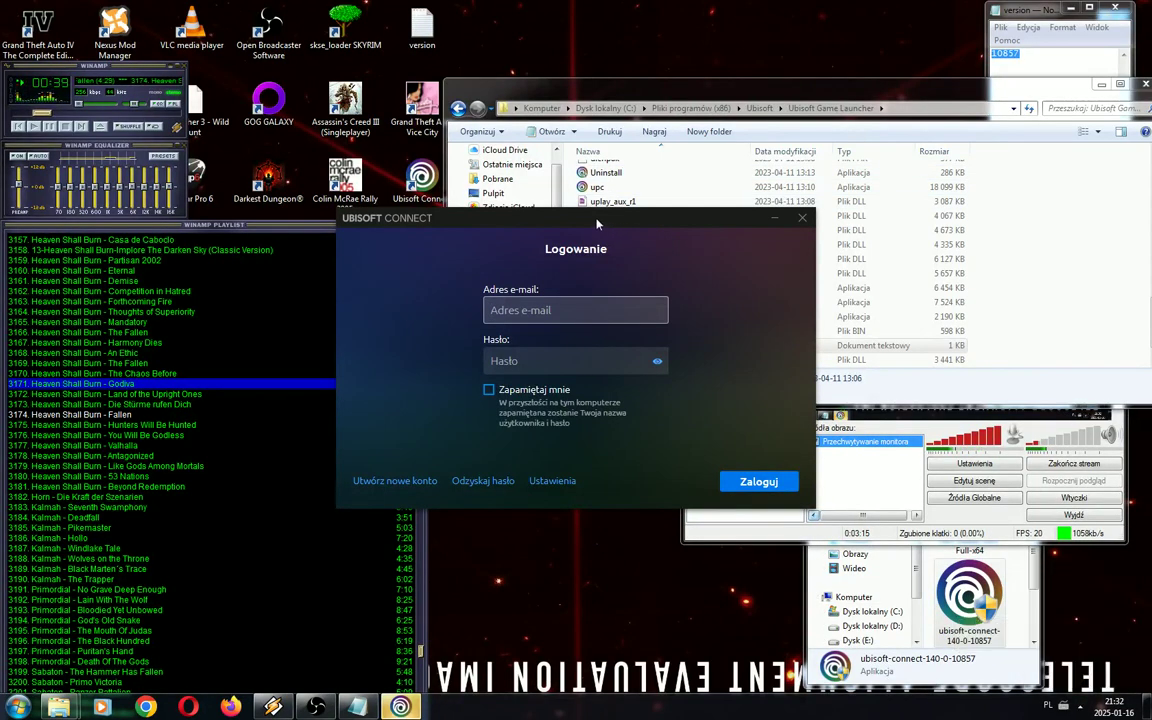
Move the Ubisoft Connect login window out of view, sign in with the account e-mail and password, and skip setting up two-step verification
drag(598, 222, 691, 541)
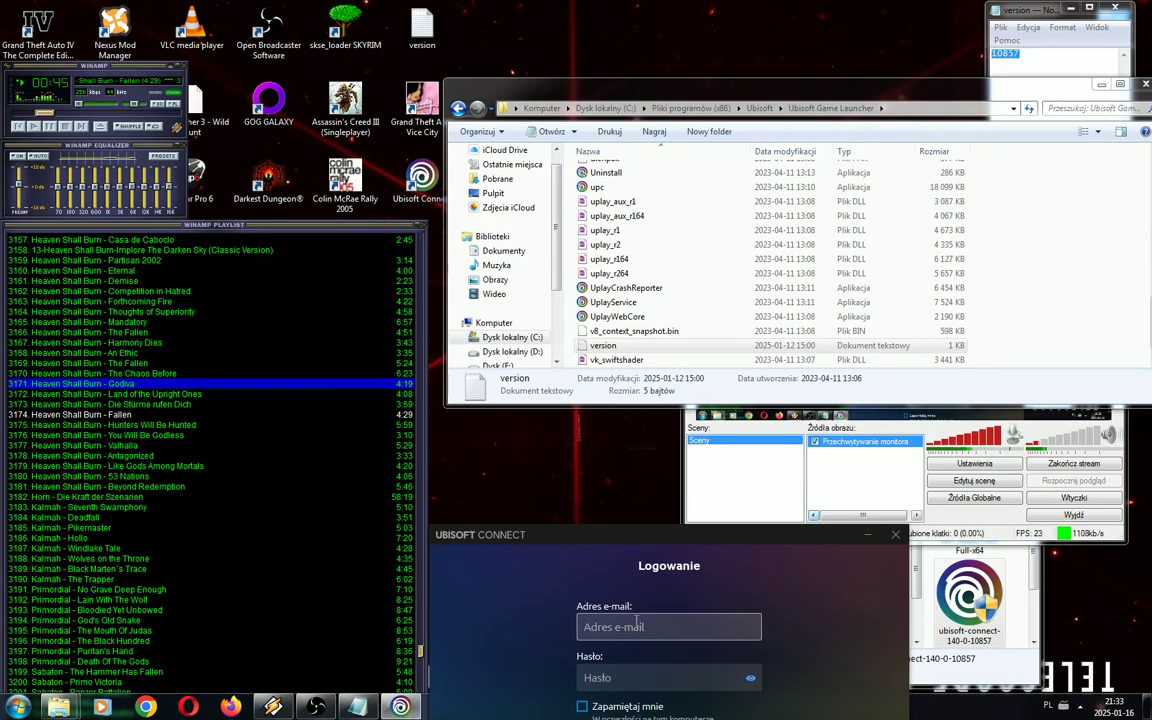
key(Tab)
click(640, 627)
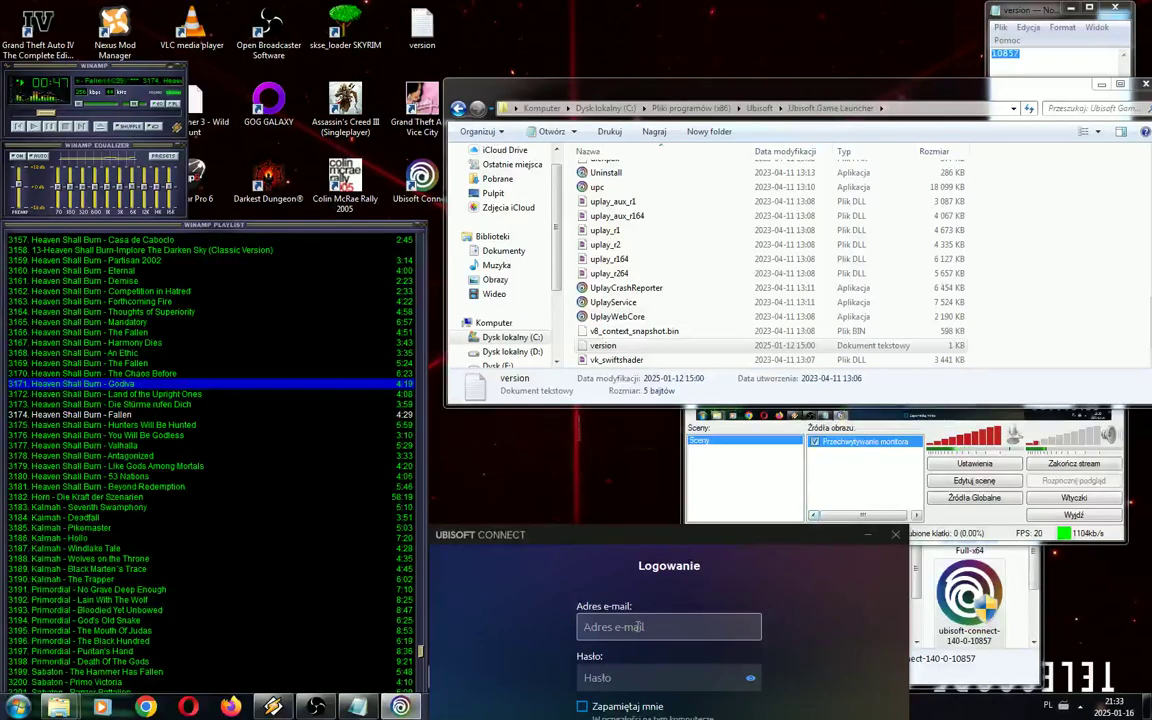
text(y)
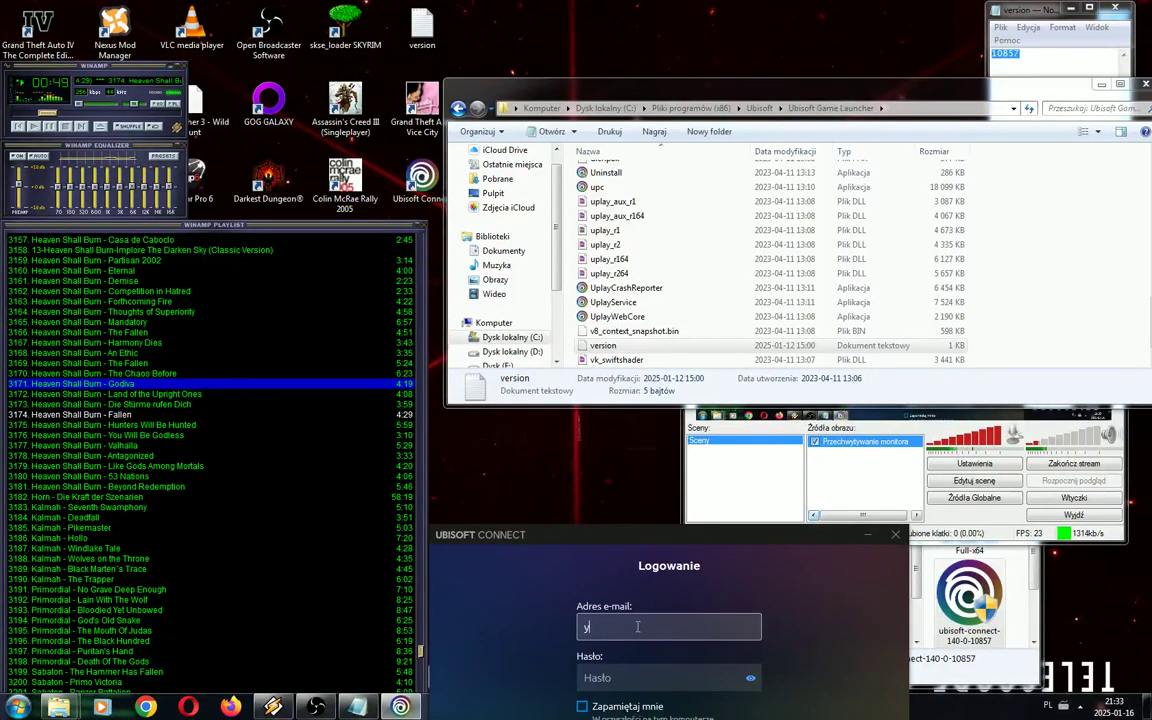
key(BackSpace)
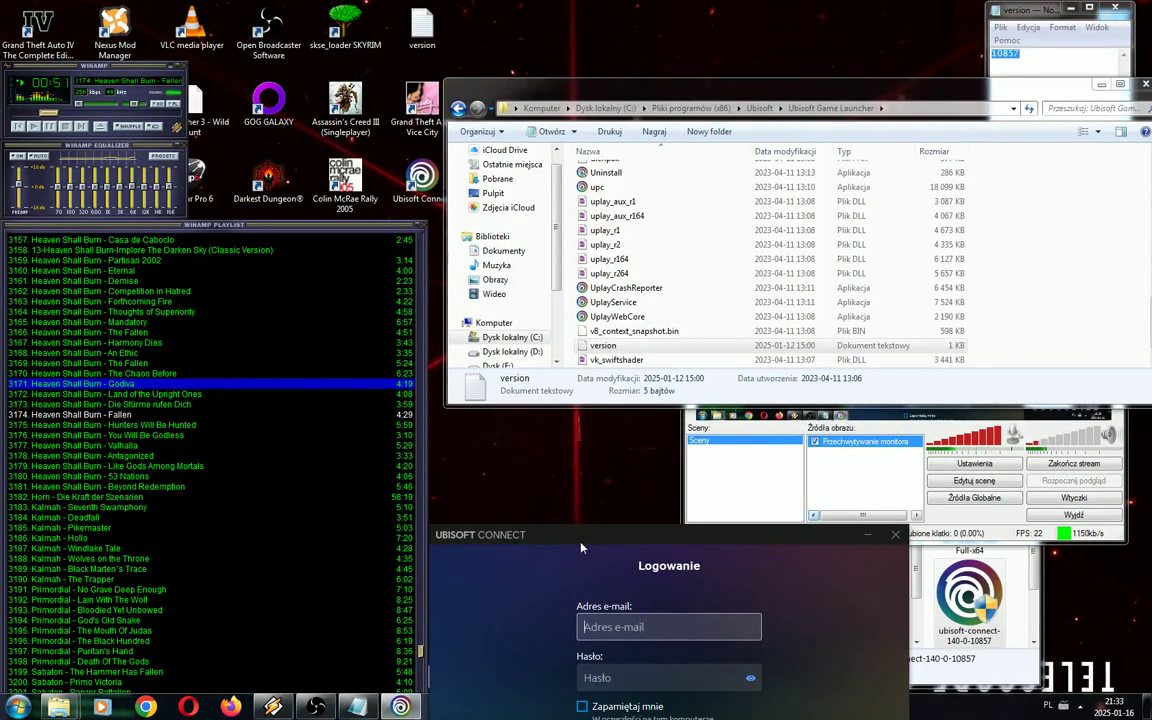
drag(582, 548, 588, 671)
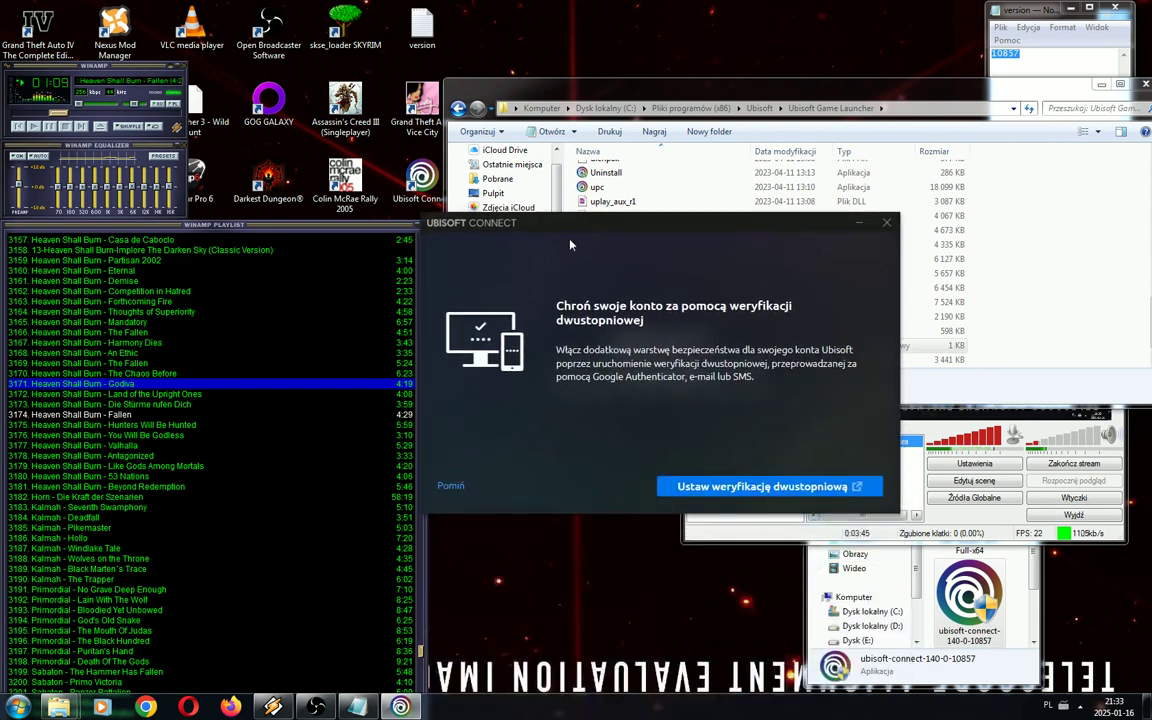
click(453, 486)
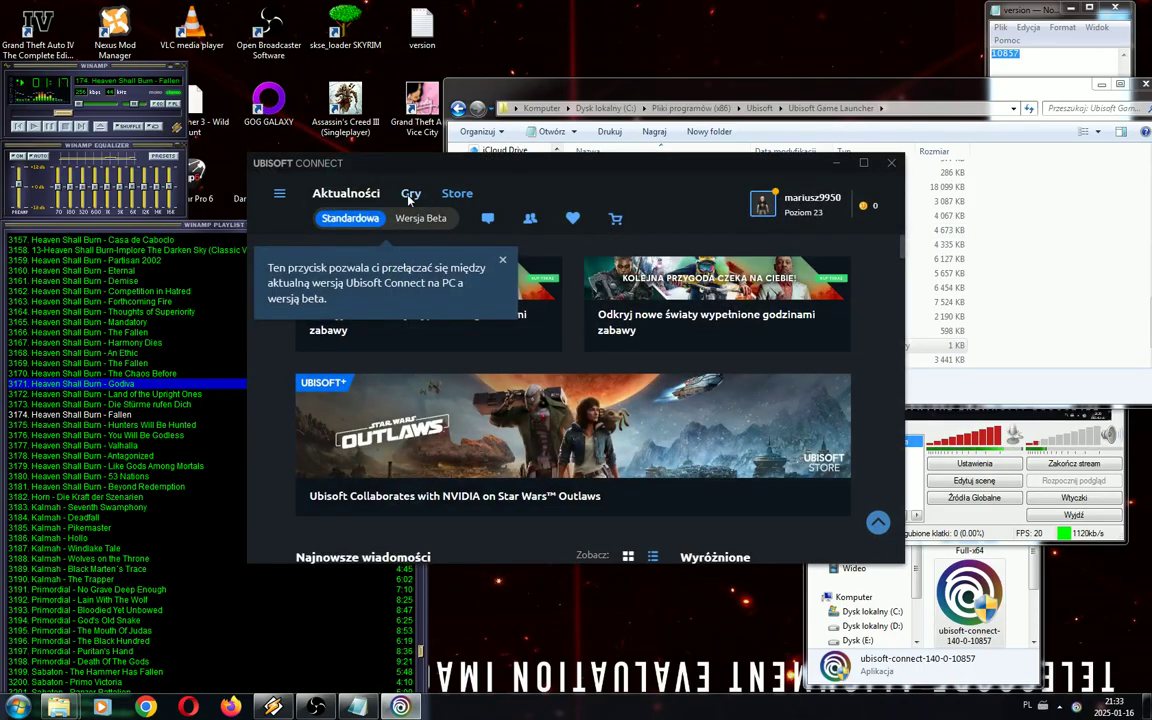
Open Assassin's Creed III from the games library and launch it in Singleplayer mode
click(411, 193)
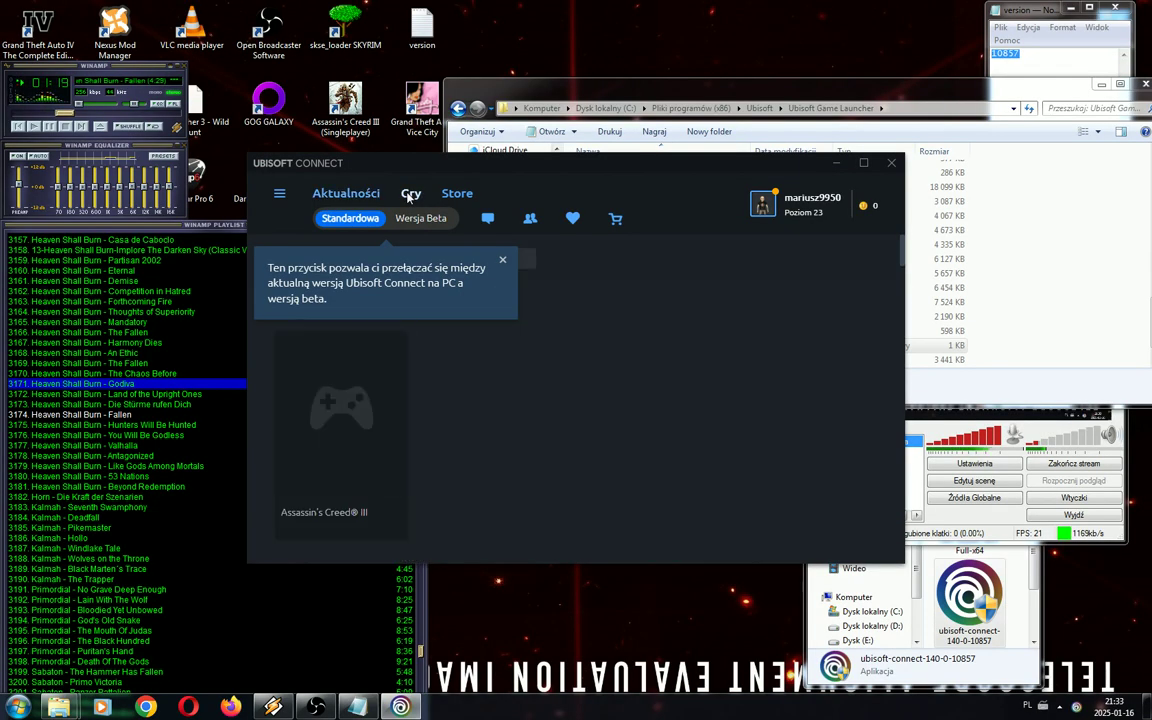
click(335, 462)
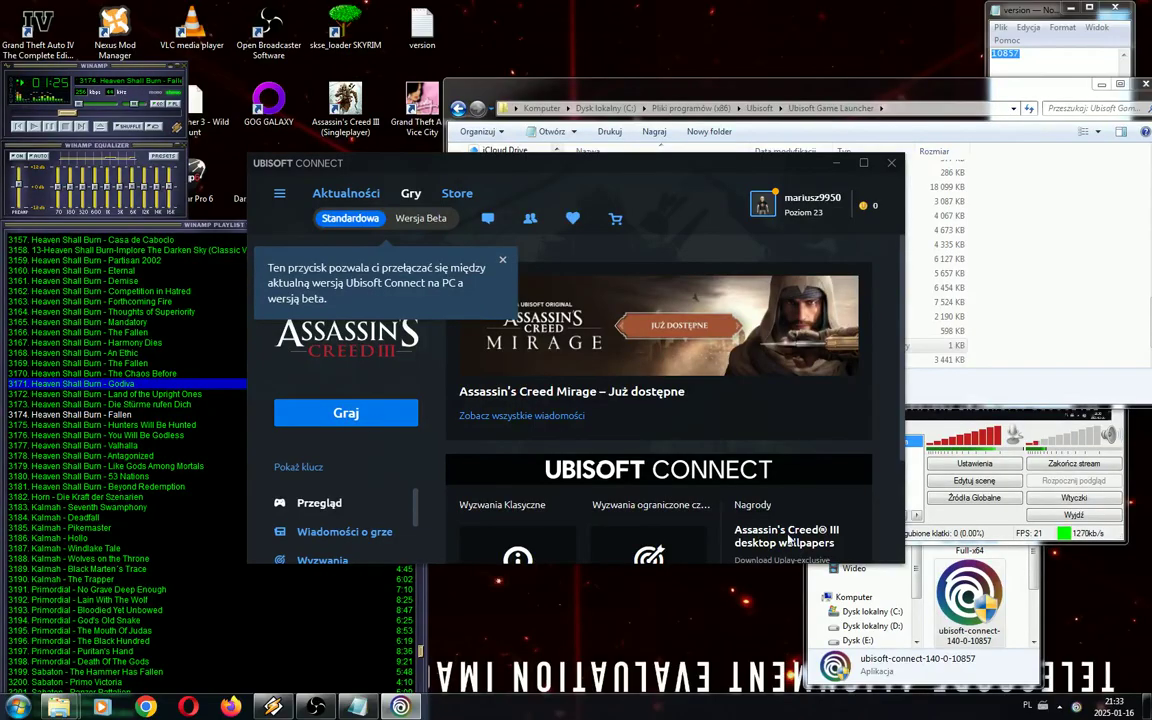
click(323, 418)
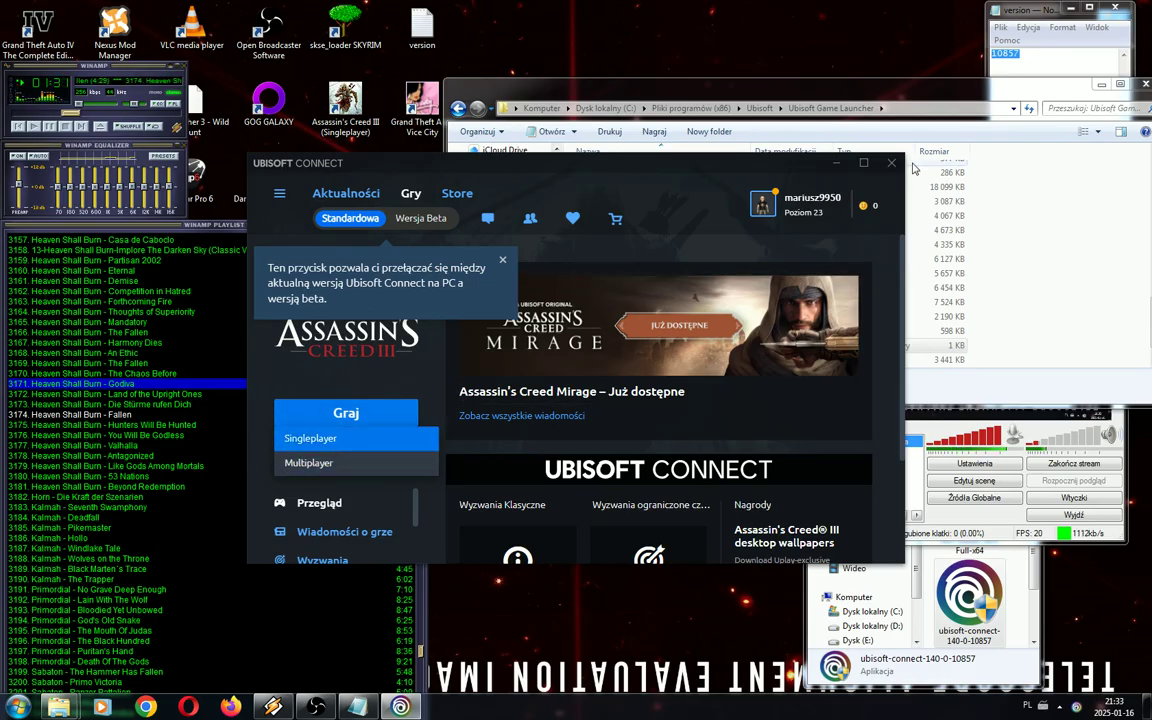
click(329, 440)
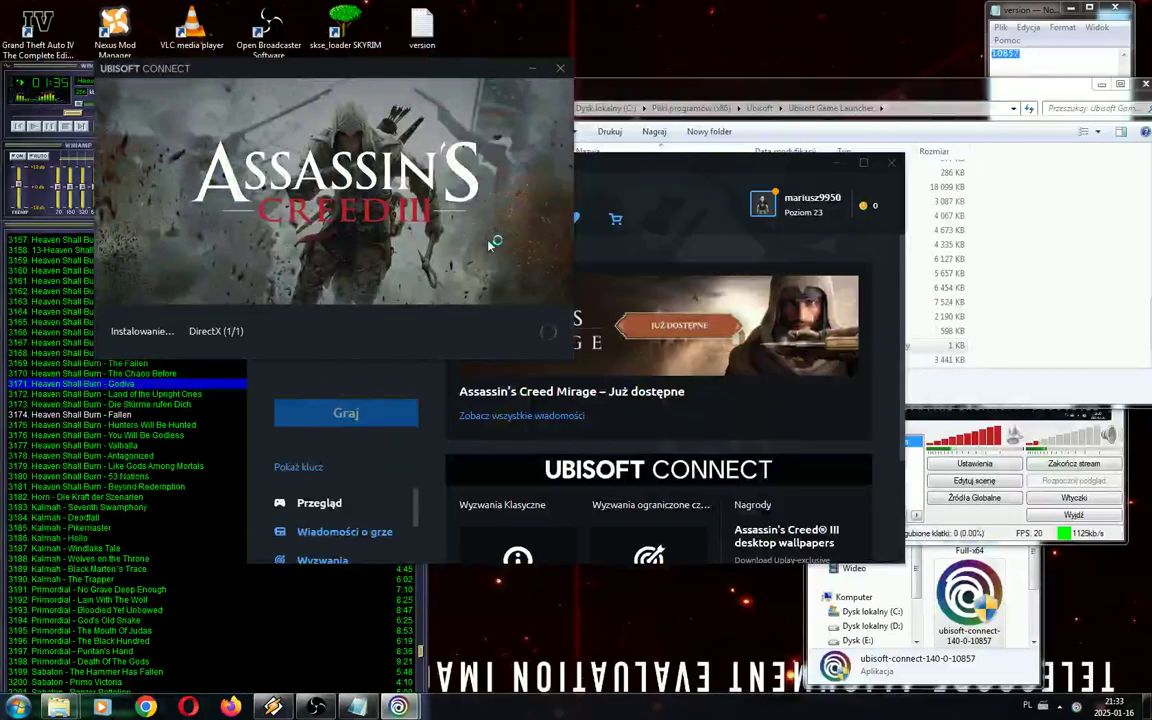